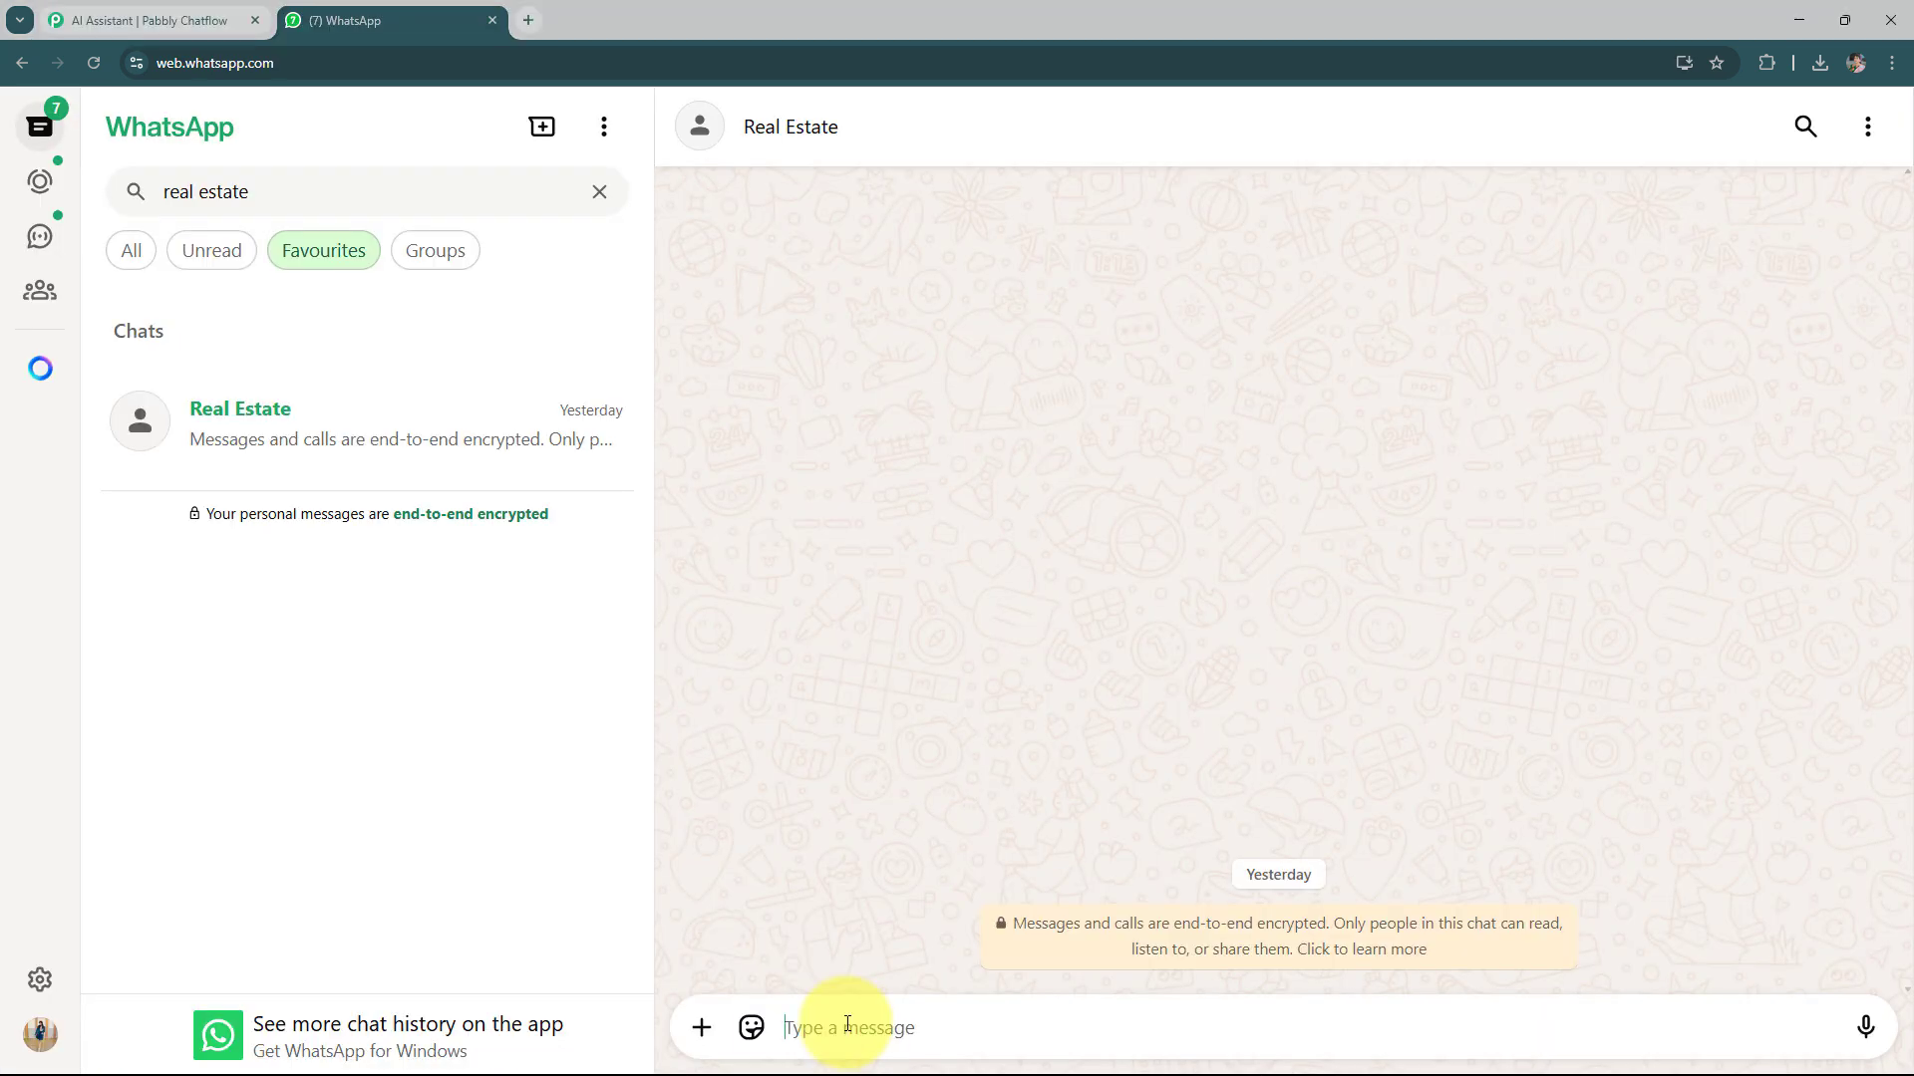
- Send the message "Hello" in the Real Estate chat
{"action": "type", "text": "H"}
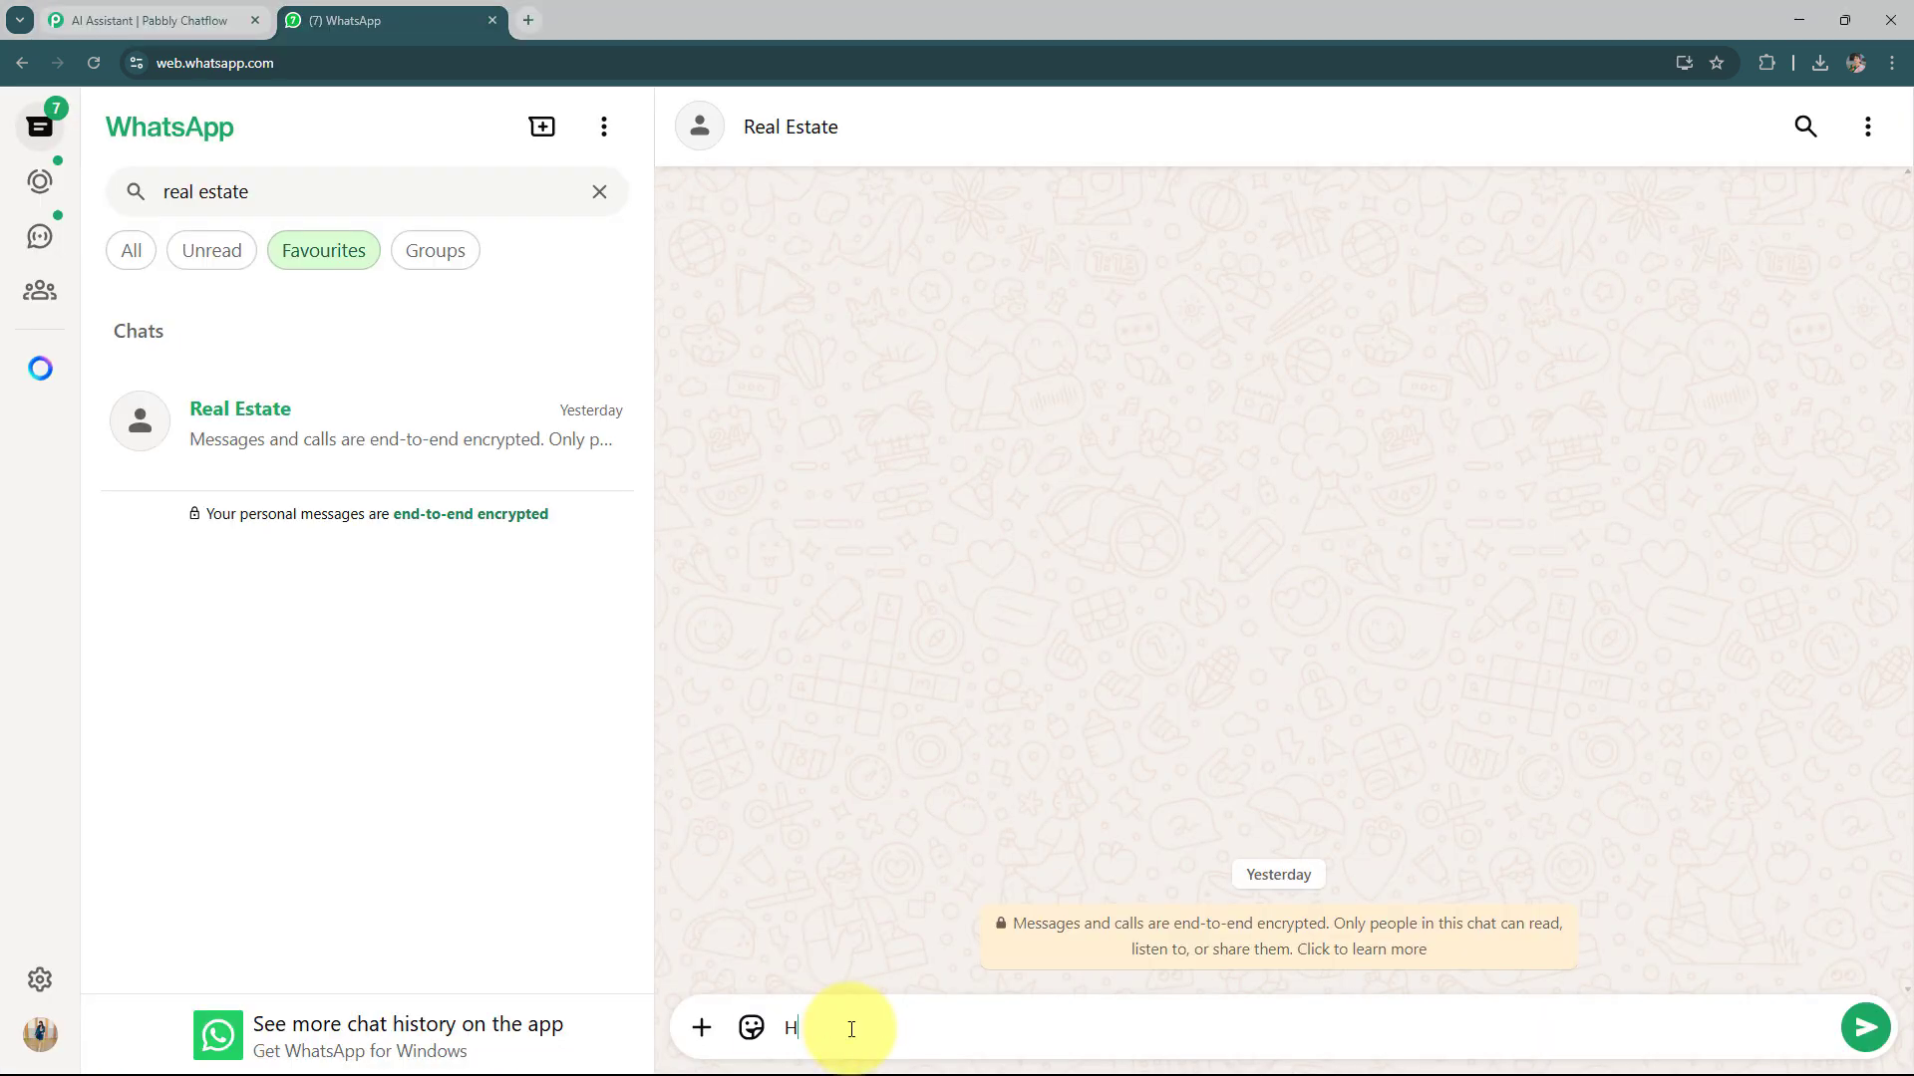
{"action": "type", "text": "ello"}
{"action": "key", "text": "Return"}
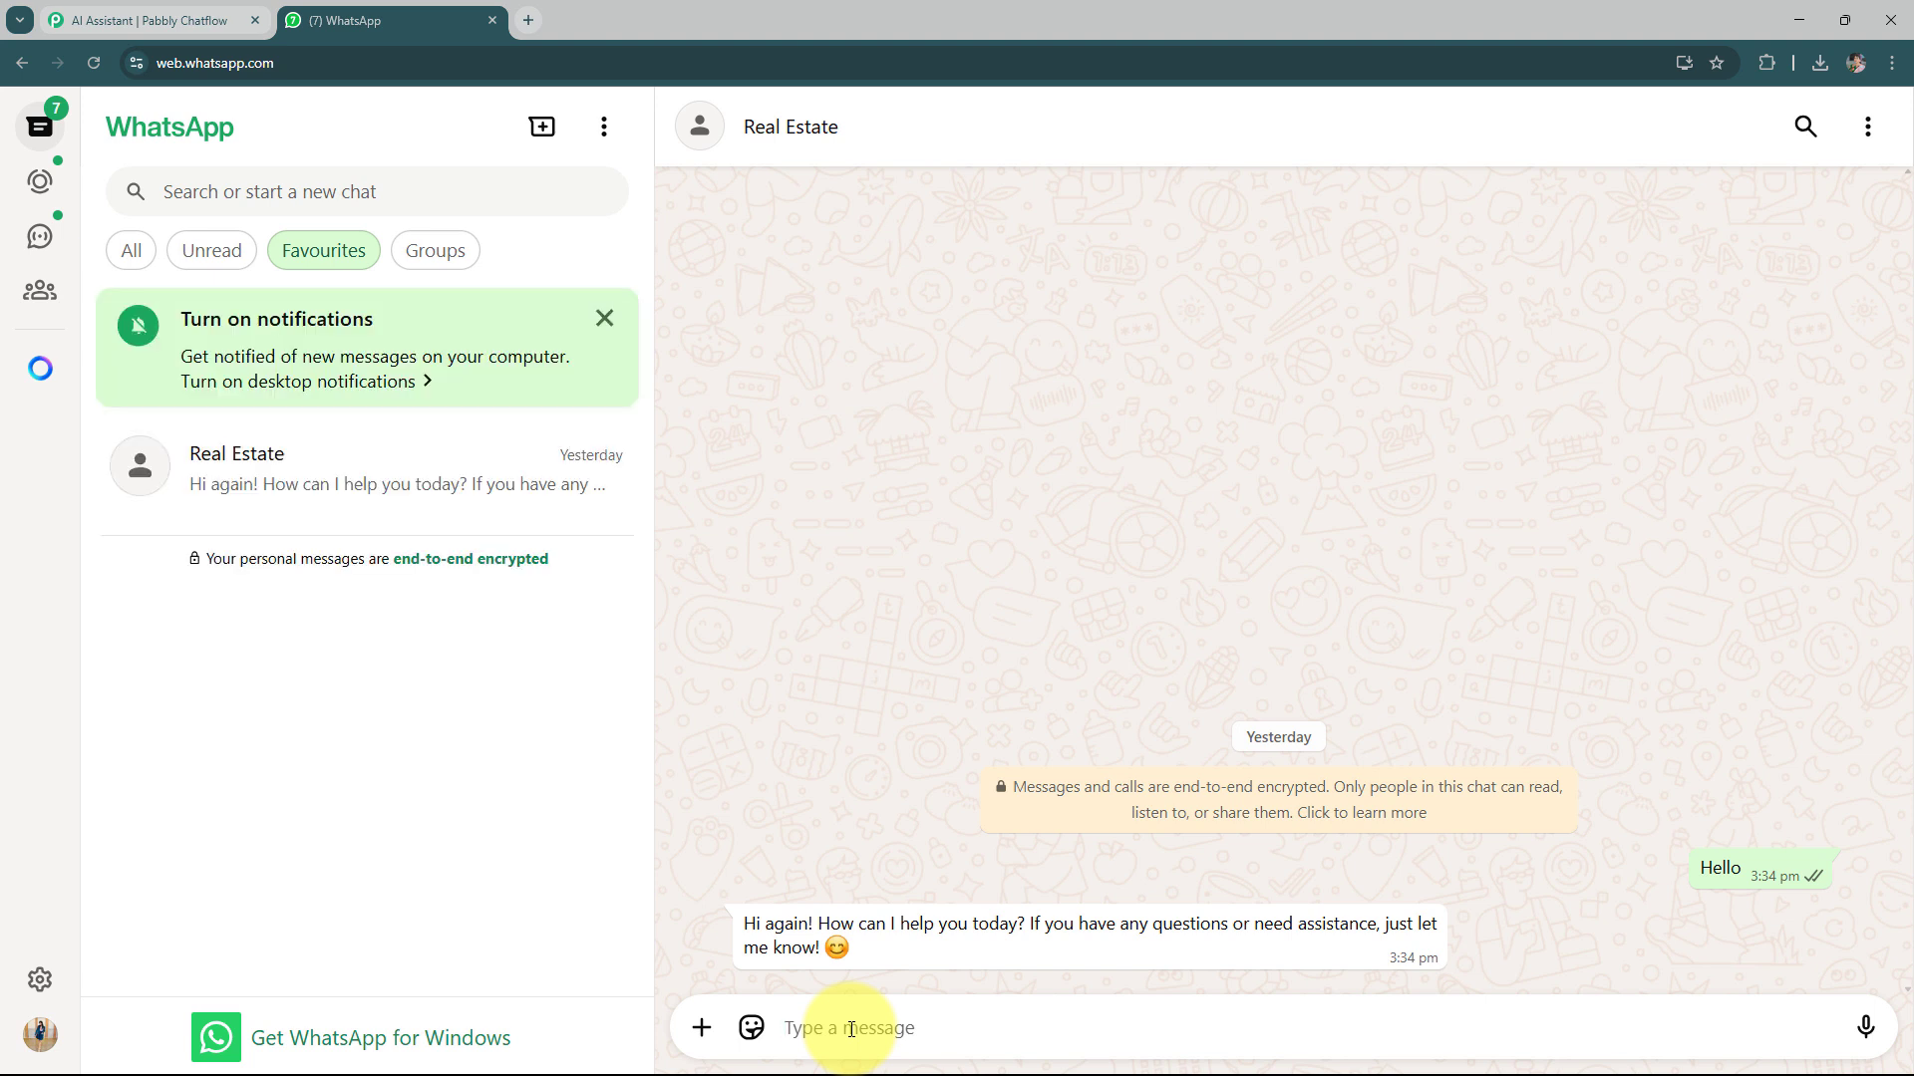
- Send "What are the steps and documents required for buying or renting a property, and what are common real estate market queries?" and expand the reply
{"action": "type", "text": "What are the steps and documents required for buying or renting a property, and what are common real estate market queries?"}
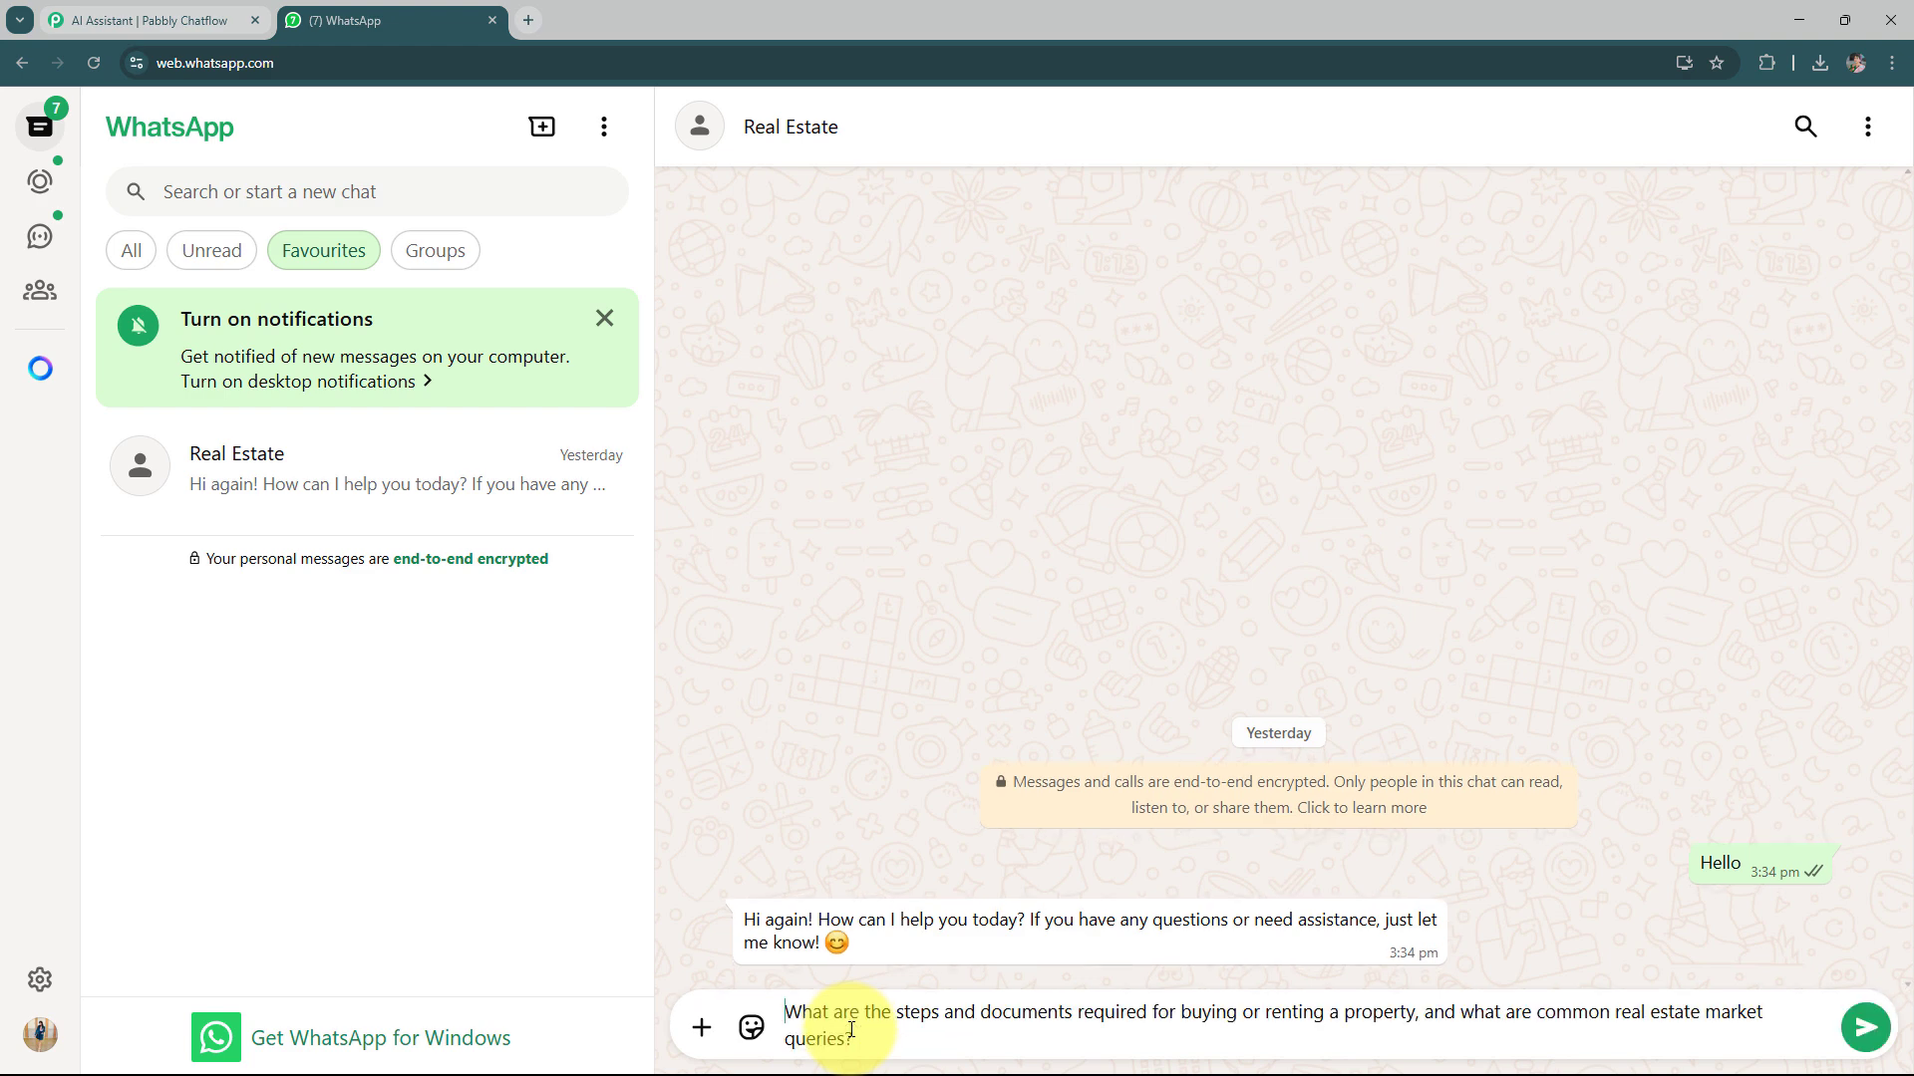
{"action": "key", "text": "Return"}
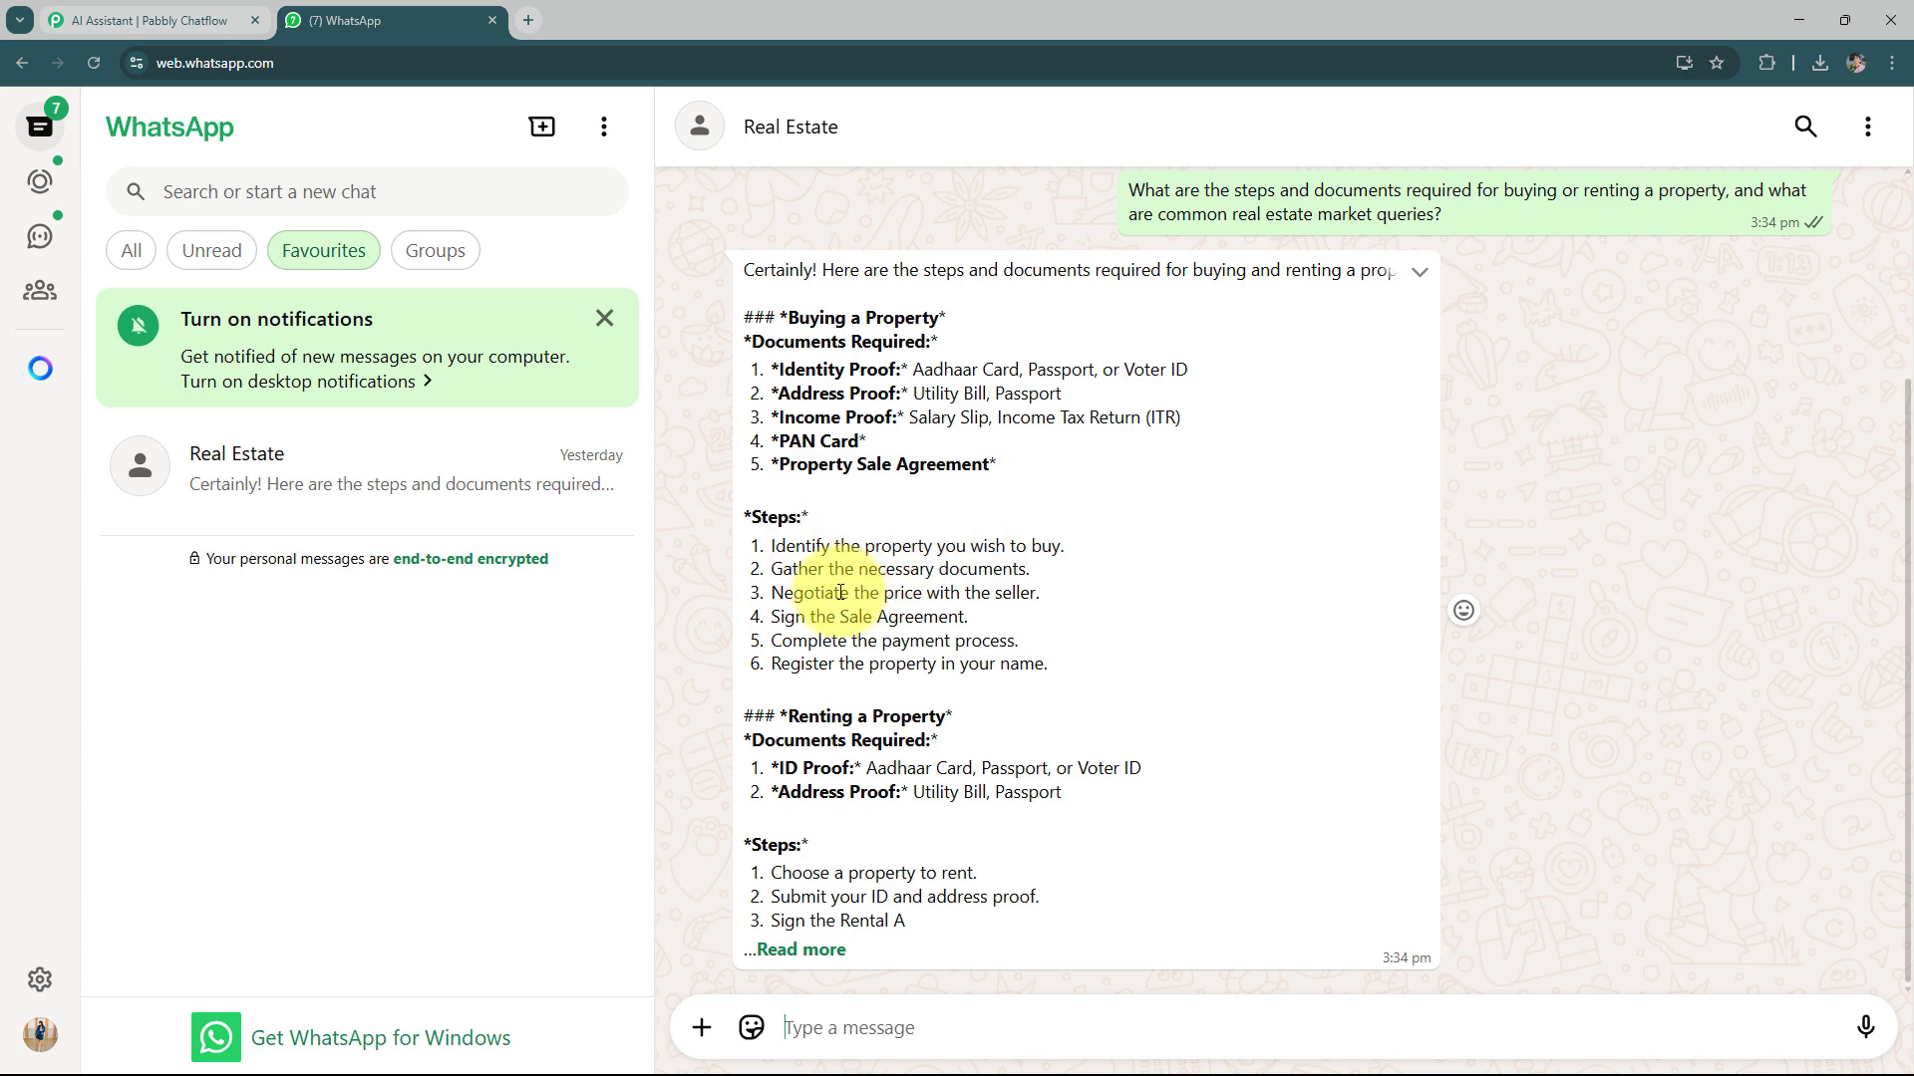
{"action": "left_click", "coordinate": [805, 950]}
{"action": "scroll", "coordinate": [1185, 838], "scroll_direction": "down", "scroll_amount": 2}
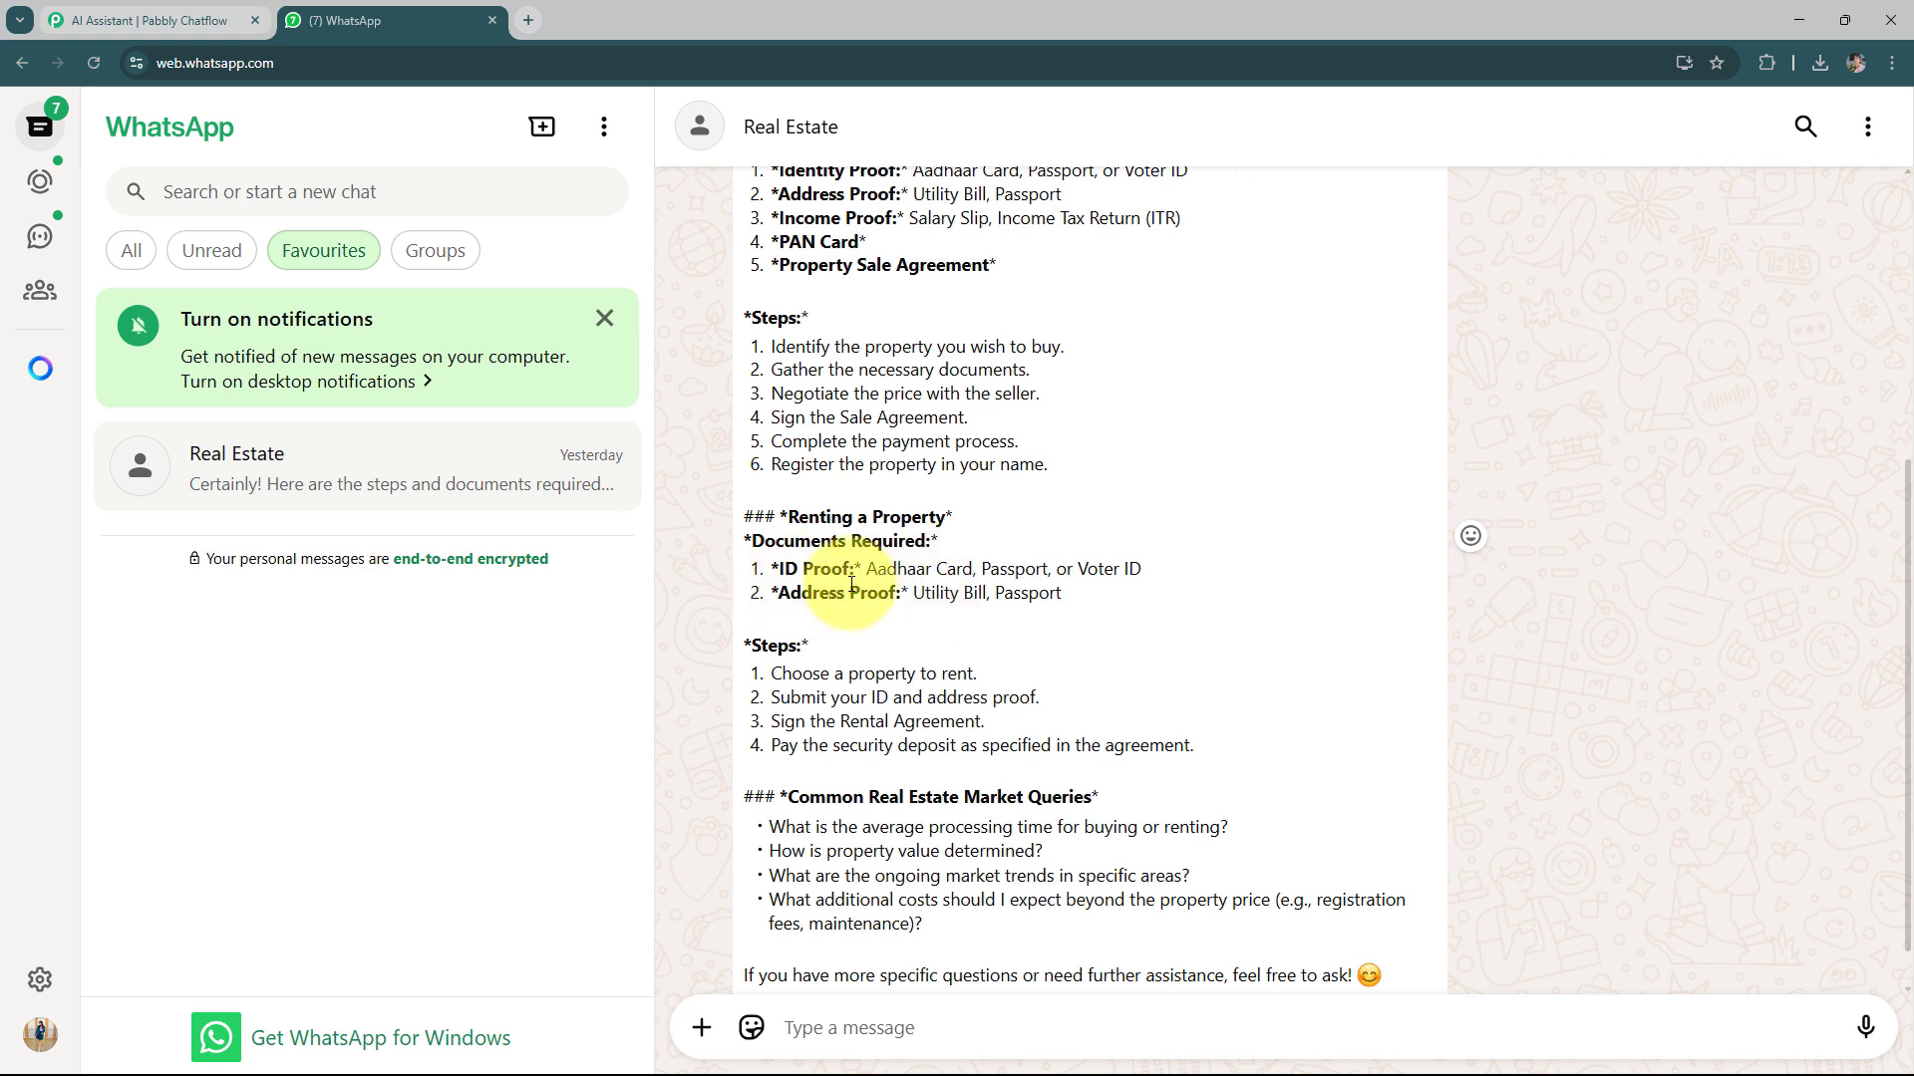
{"action": "scroll", "coordinate": [996, 613], "scroll_direction": "down", "scroll_amount": 1}
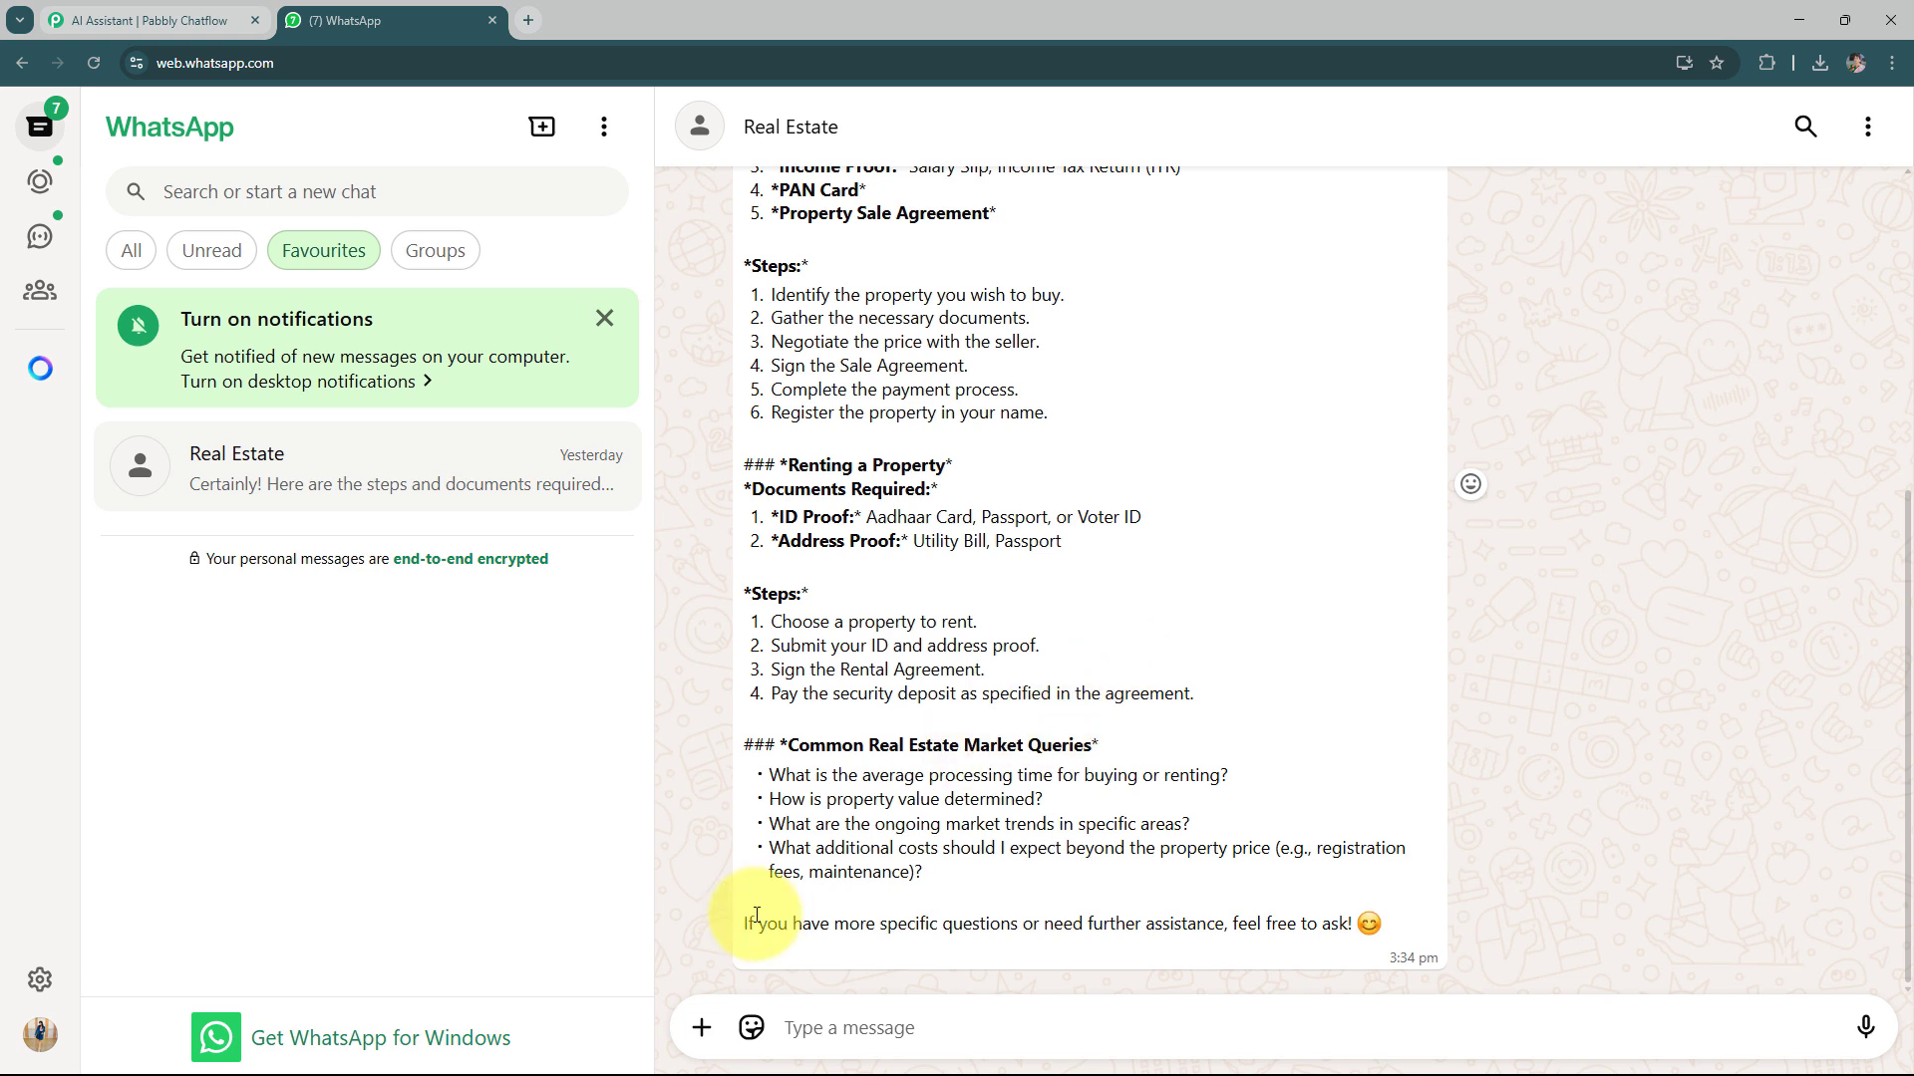
{"action": "left_click_drag", "start_coordinate": [748, 934], "coordinate": [1280, 947]}
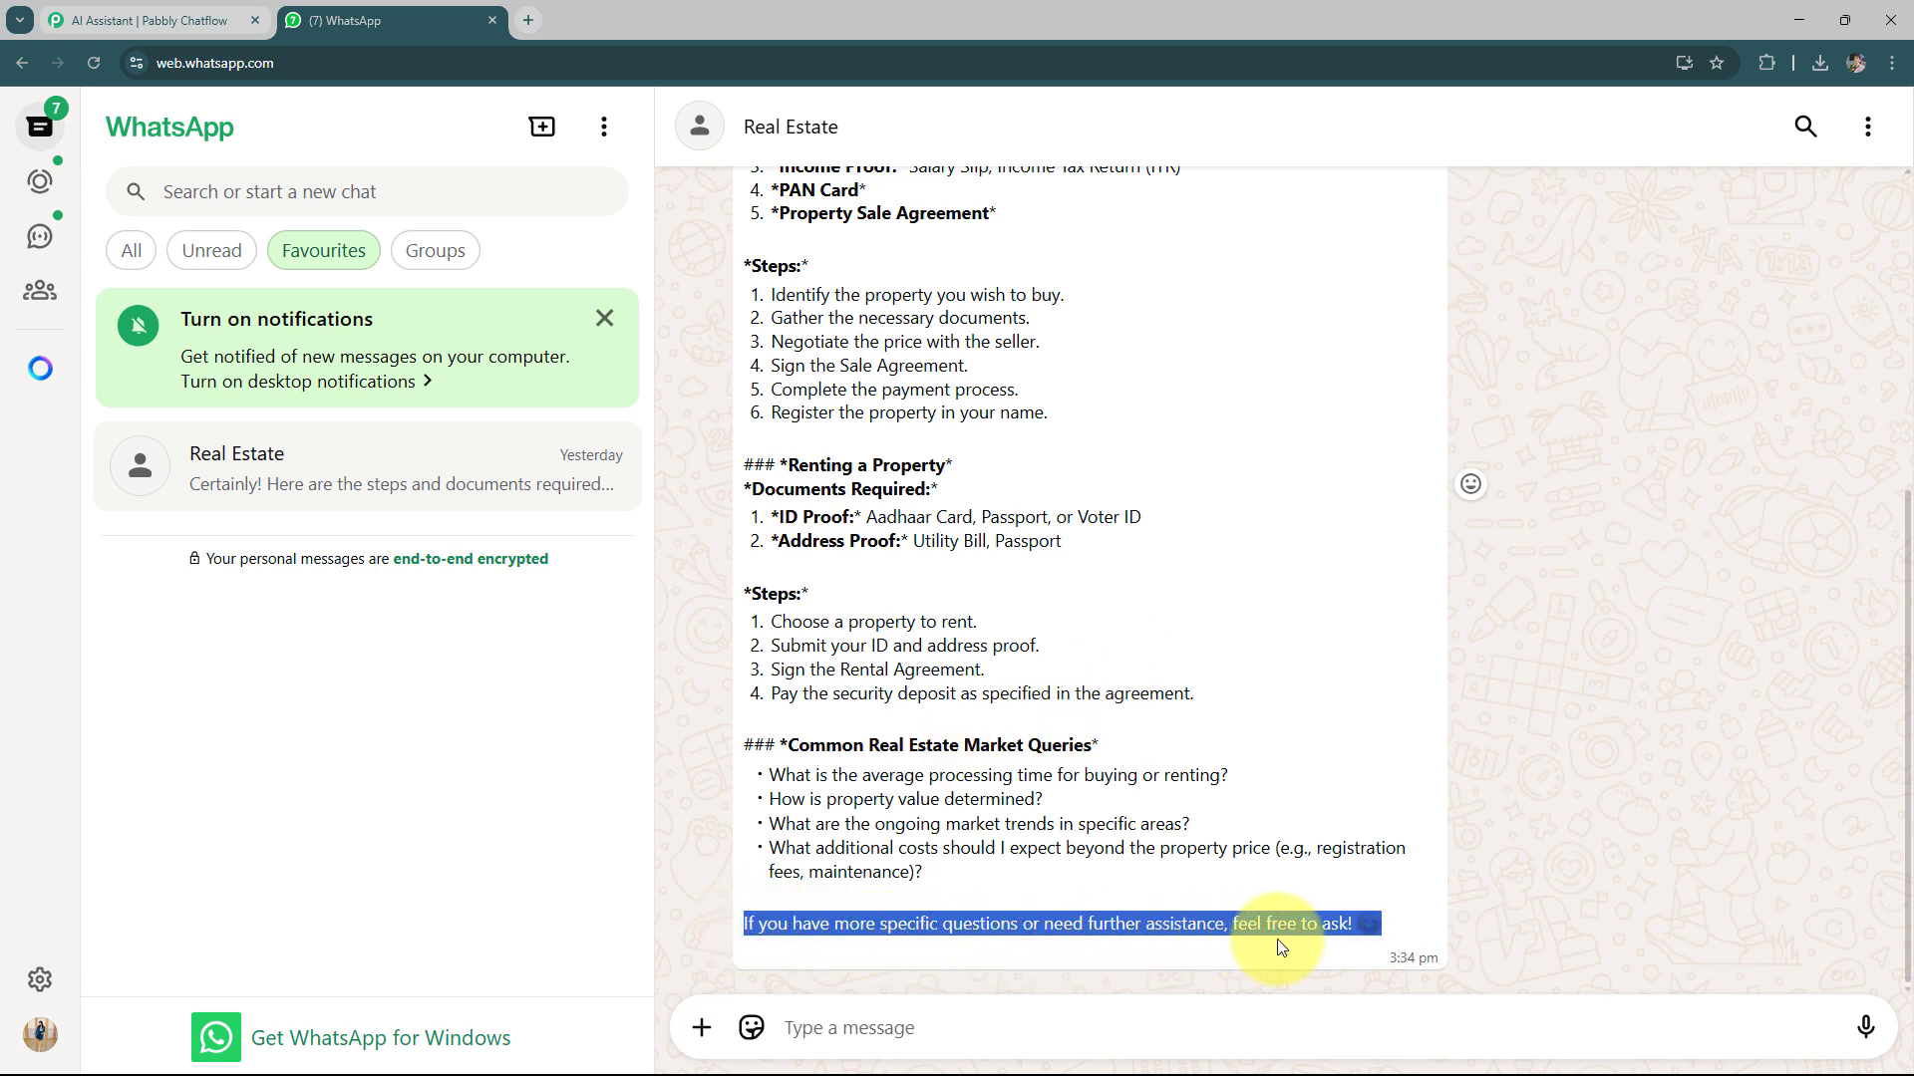
- Send "Can you provide details about available properties, including their descriptions, pricing, and locations?" in the Real Estate chat
{"action": "left_click", "coordinate": [1106, 1018]}
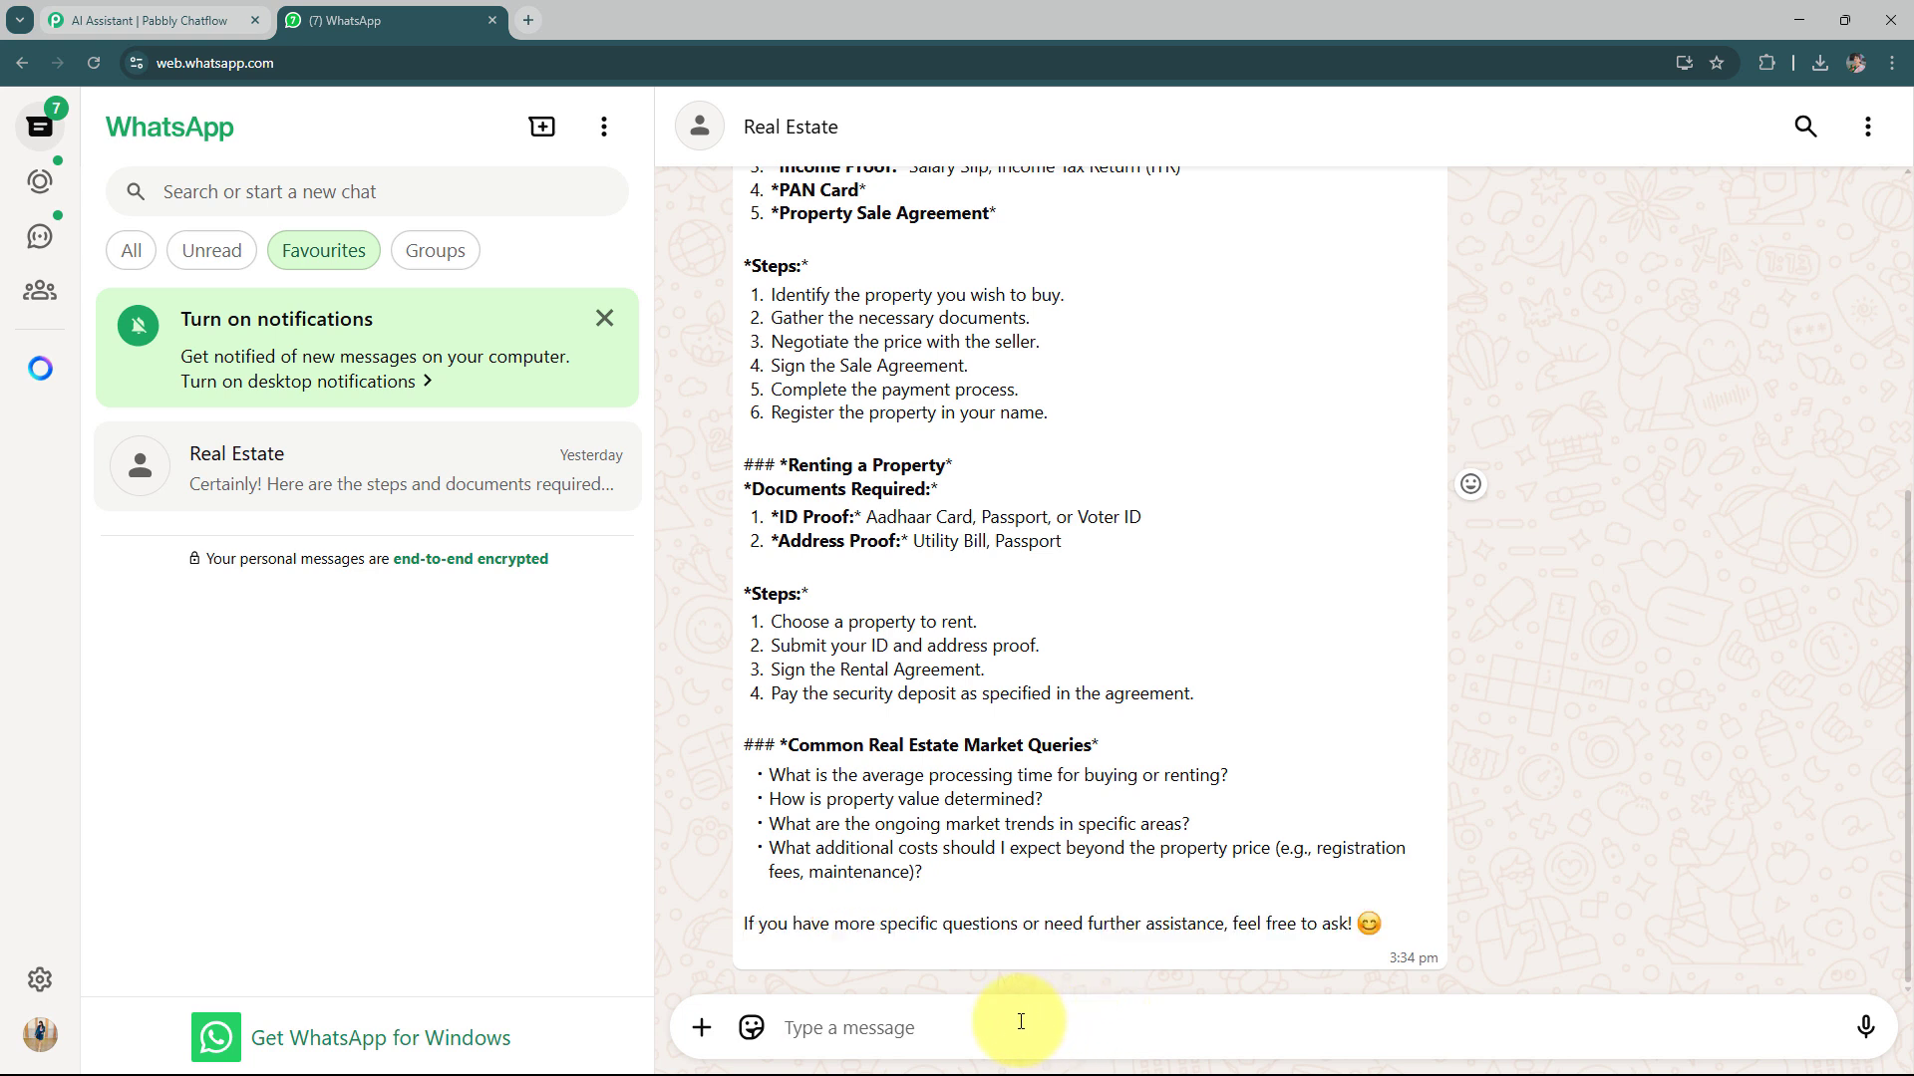
{"action": "type", "text": "Can you provide details about available properties, including their descriptions, pricing, and locations?"}
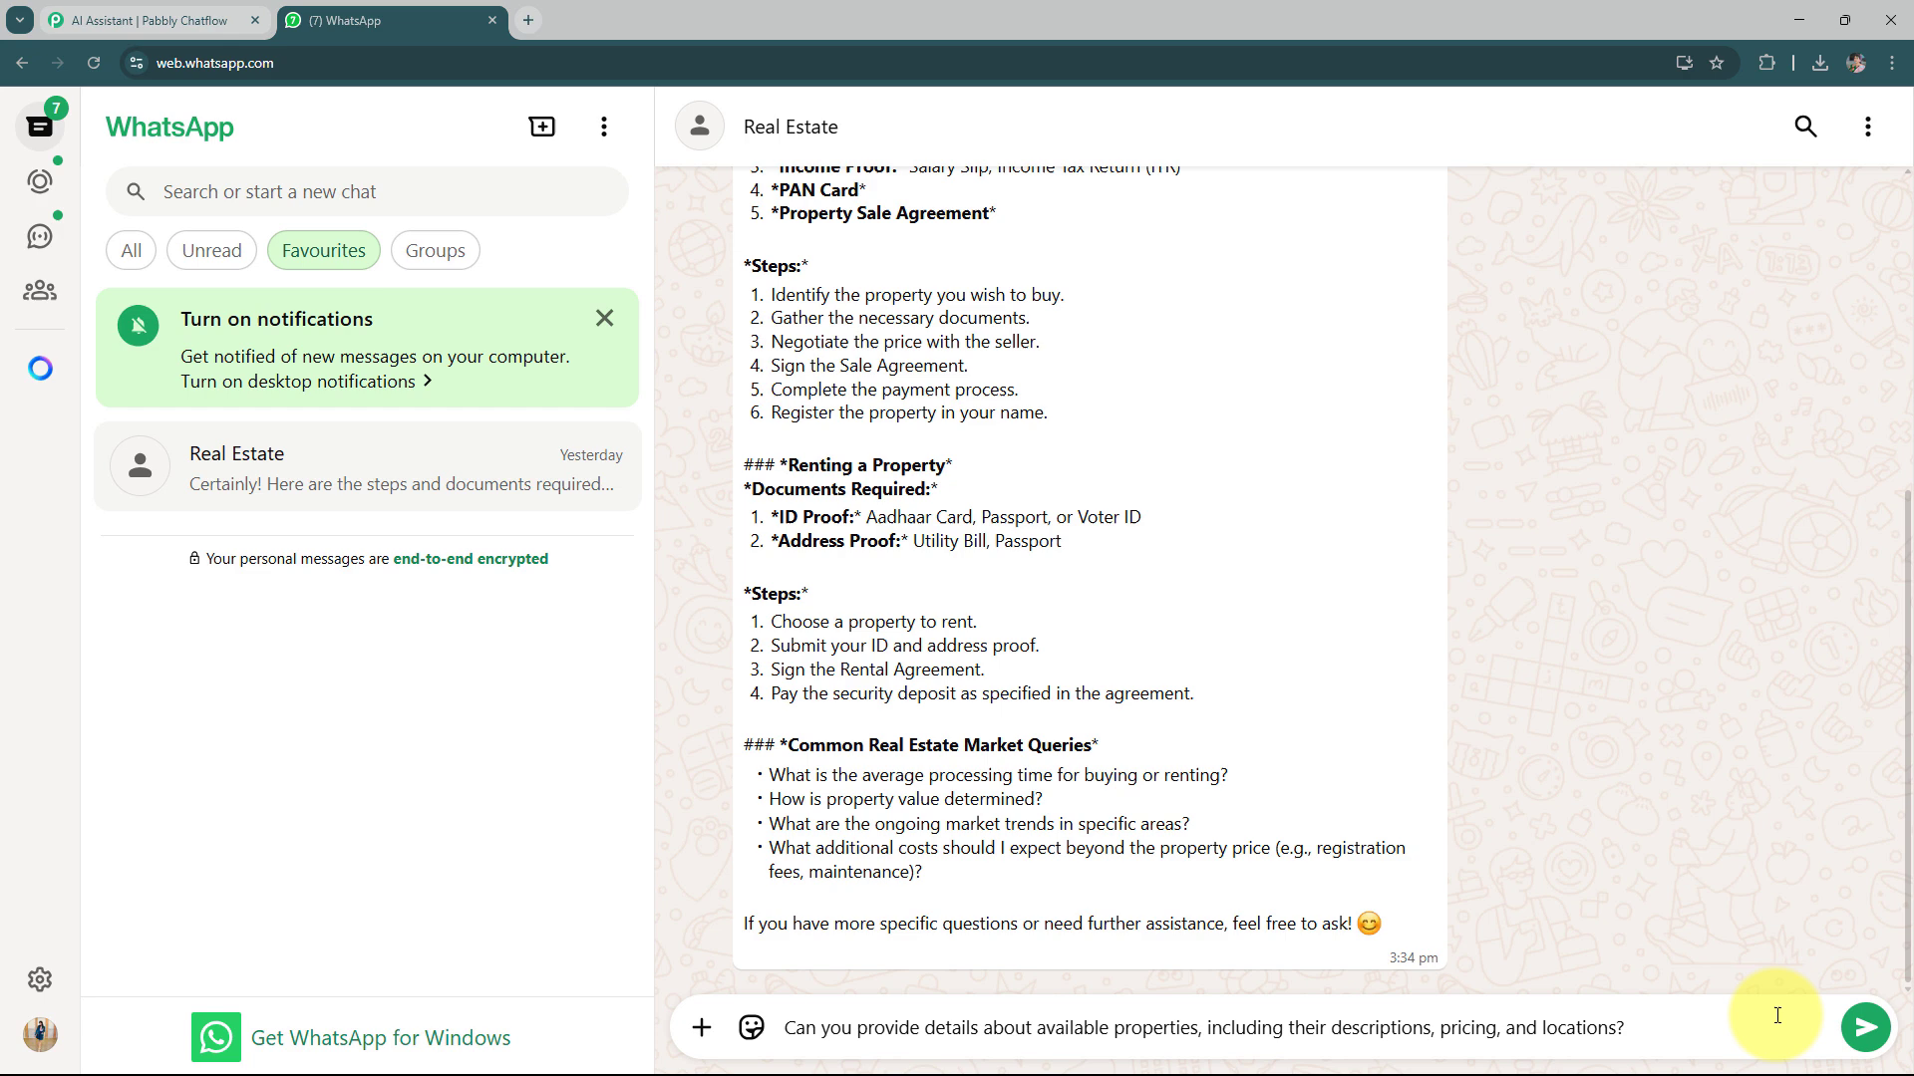
{"action": "left_click", "coordinate": [1864, 1028]}
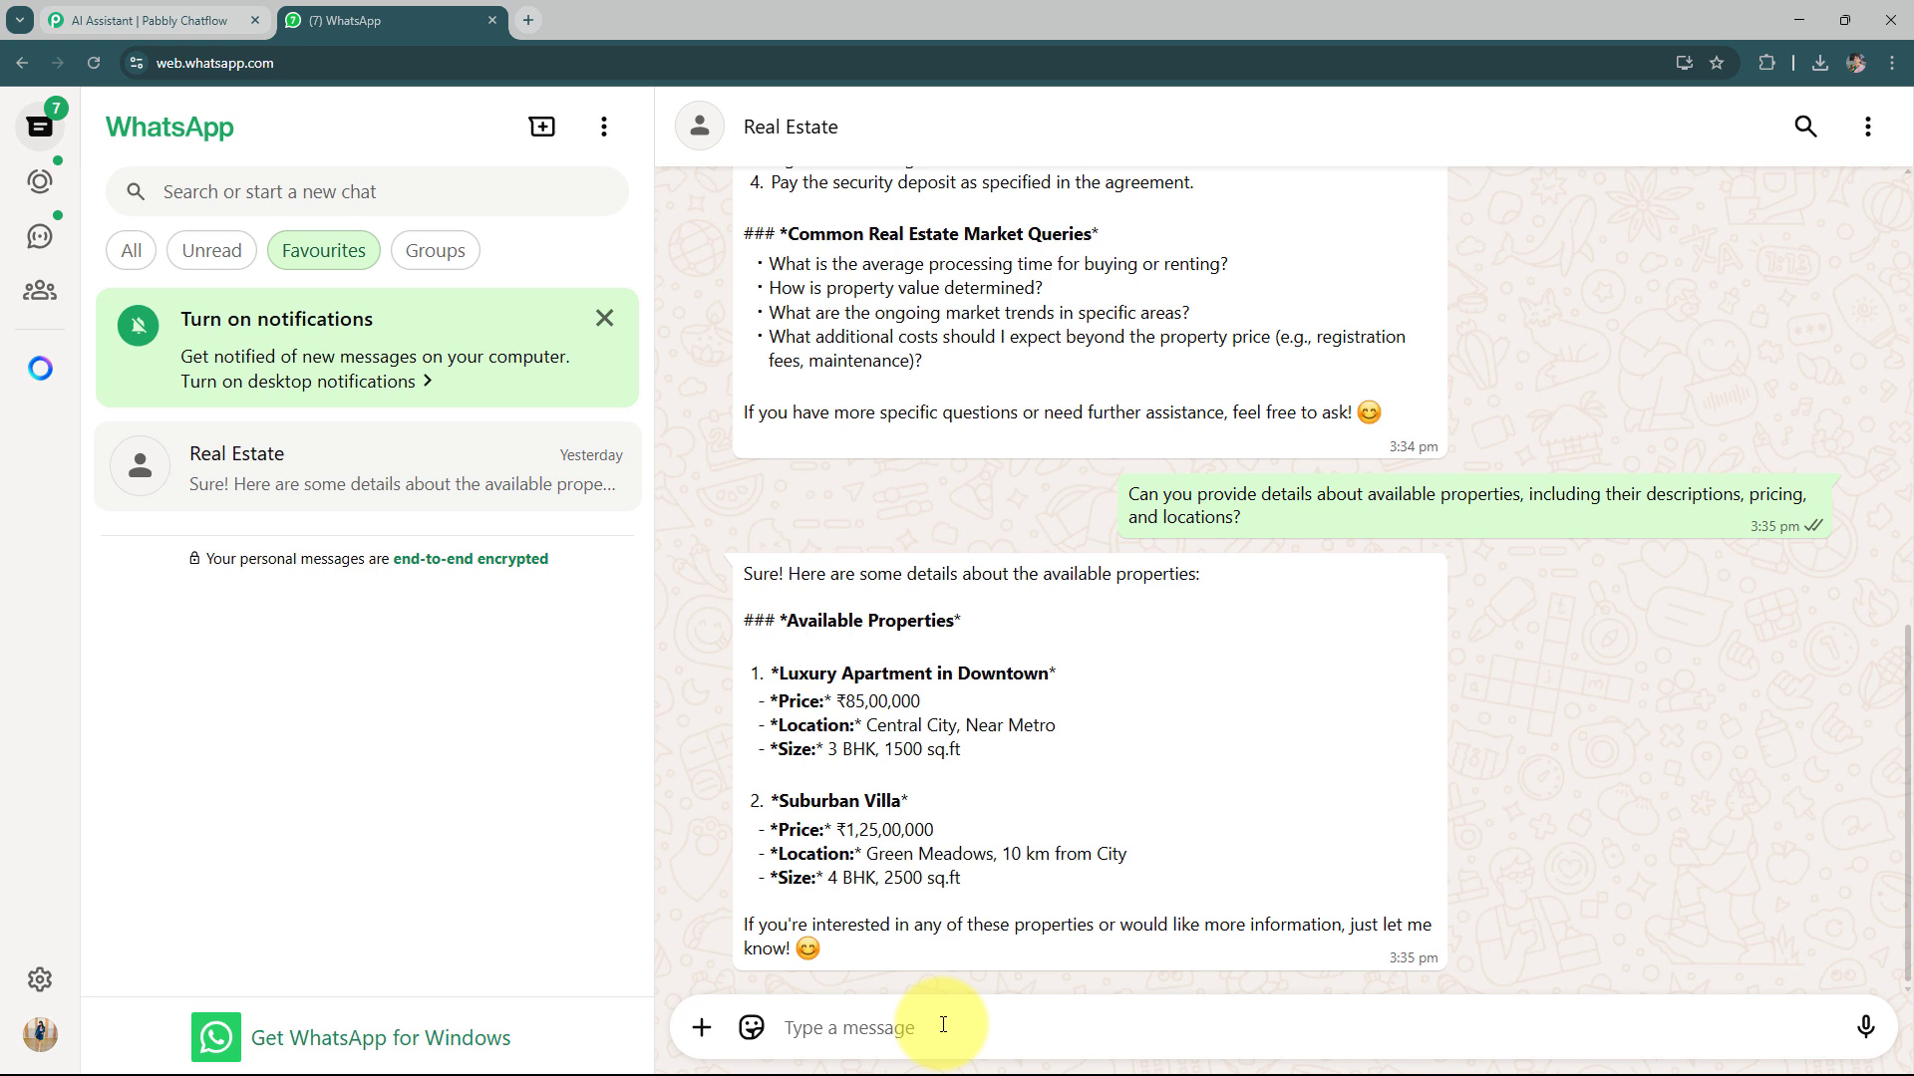
- Send "How can I schedule a property viewing or request more details about a listing?" and review the replies in the conversation
{"action": "type", "text": "How can I schedule a property viewing or request more details about a listing?"}
{"action": "key", "text": "Return"}
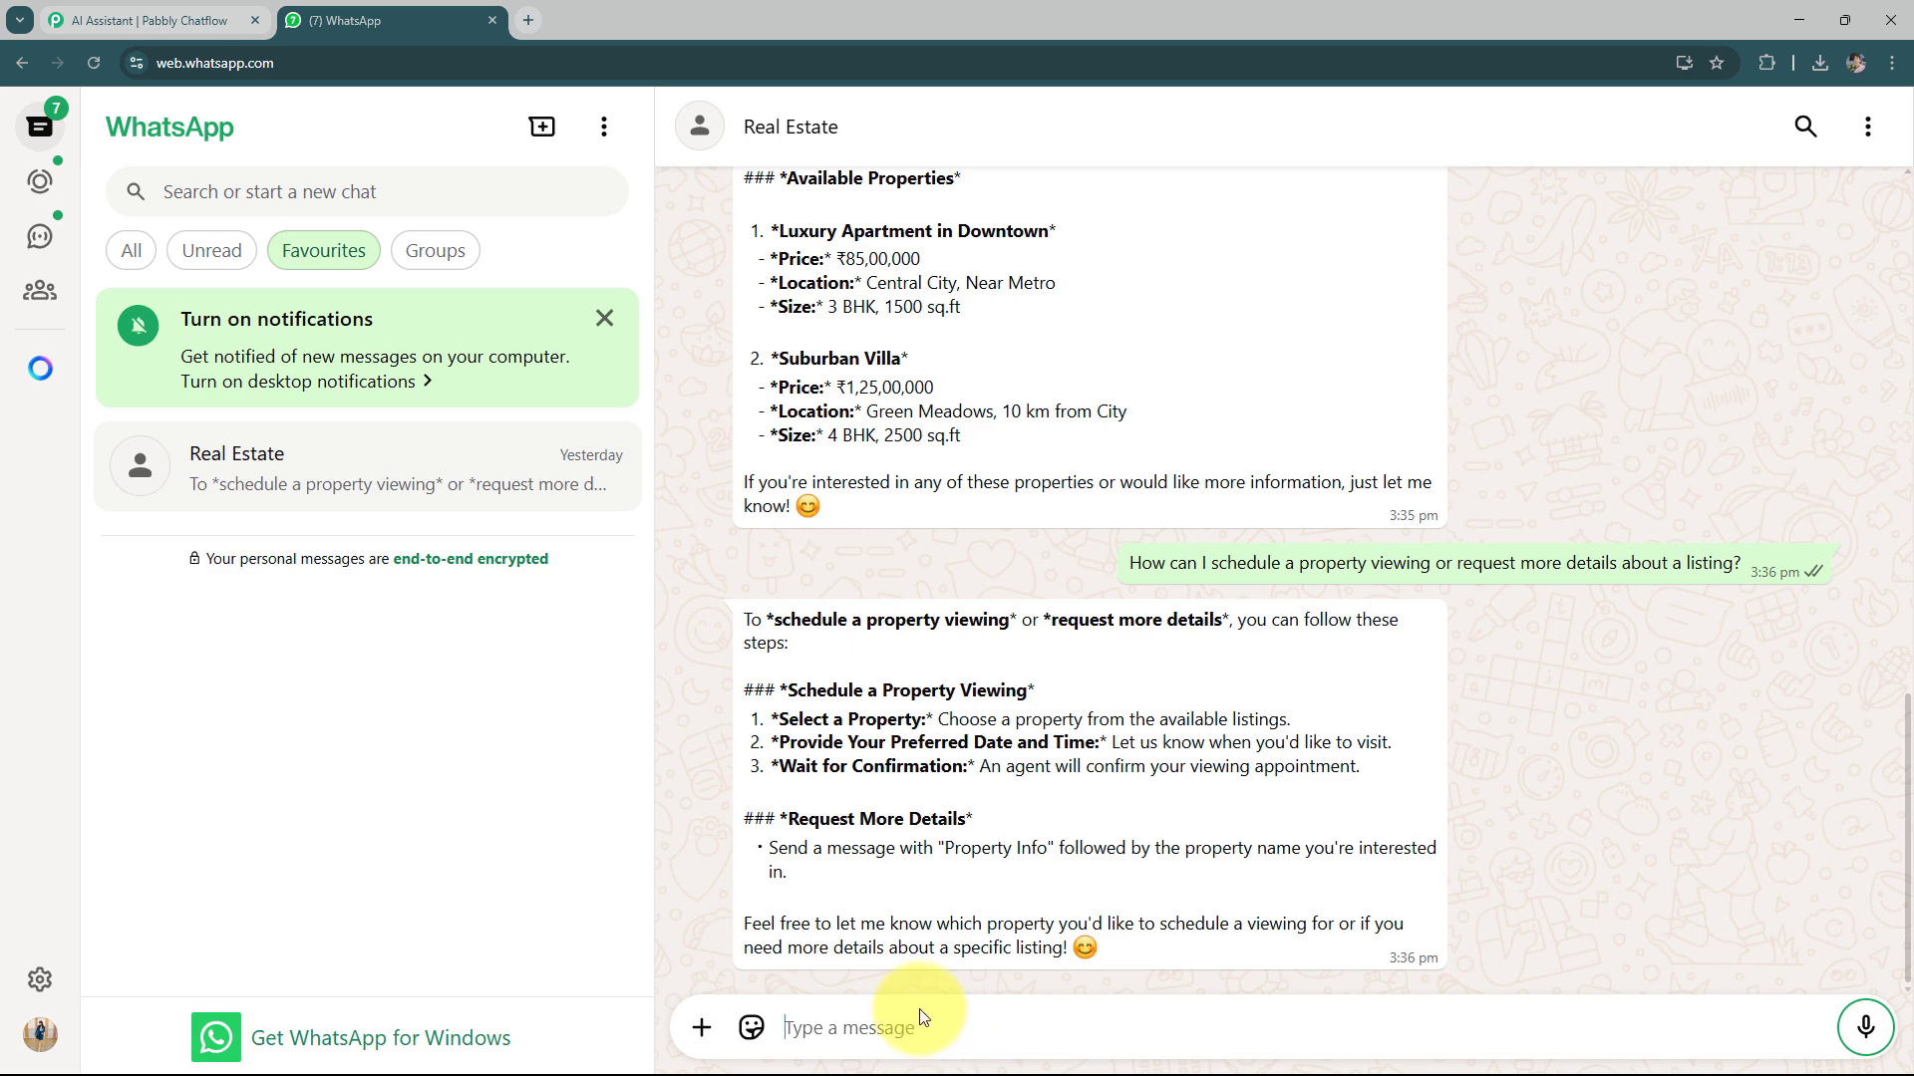
{"action": "scroll", "coordinate": [1366, 757], "scroll_direction": "up", "scroll_amount": 10}
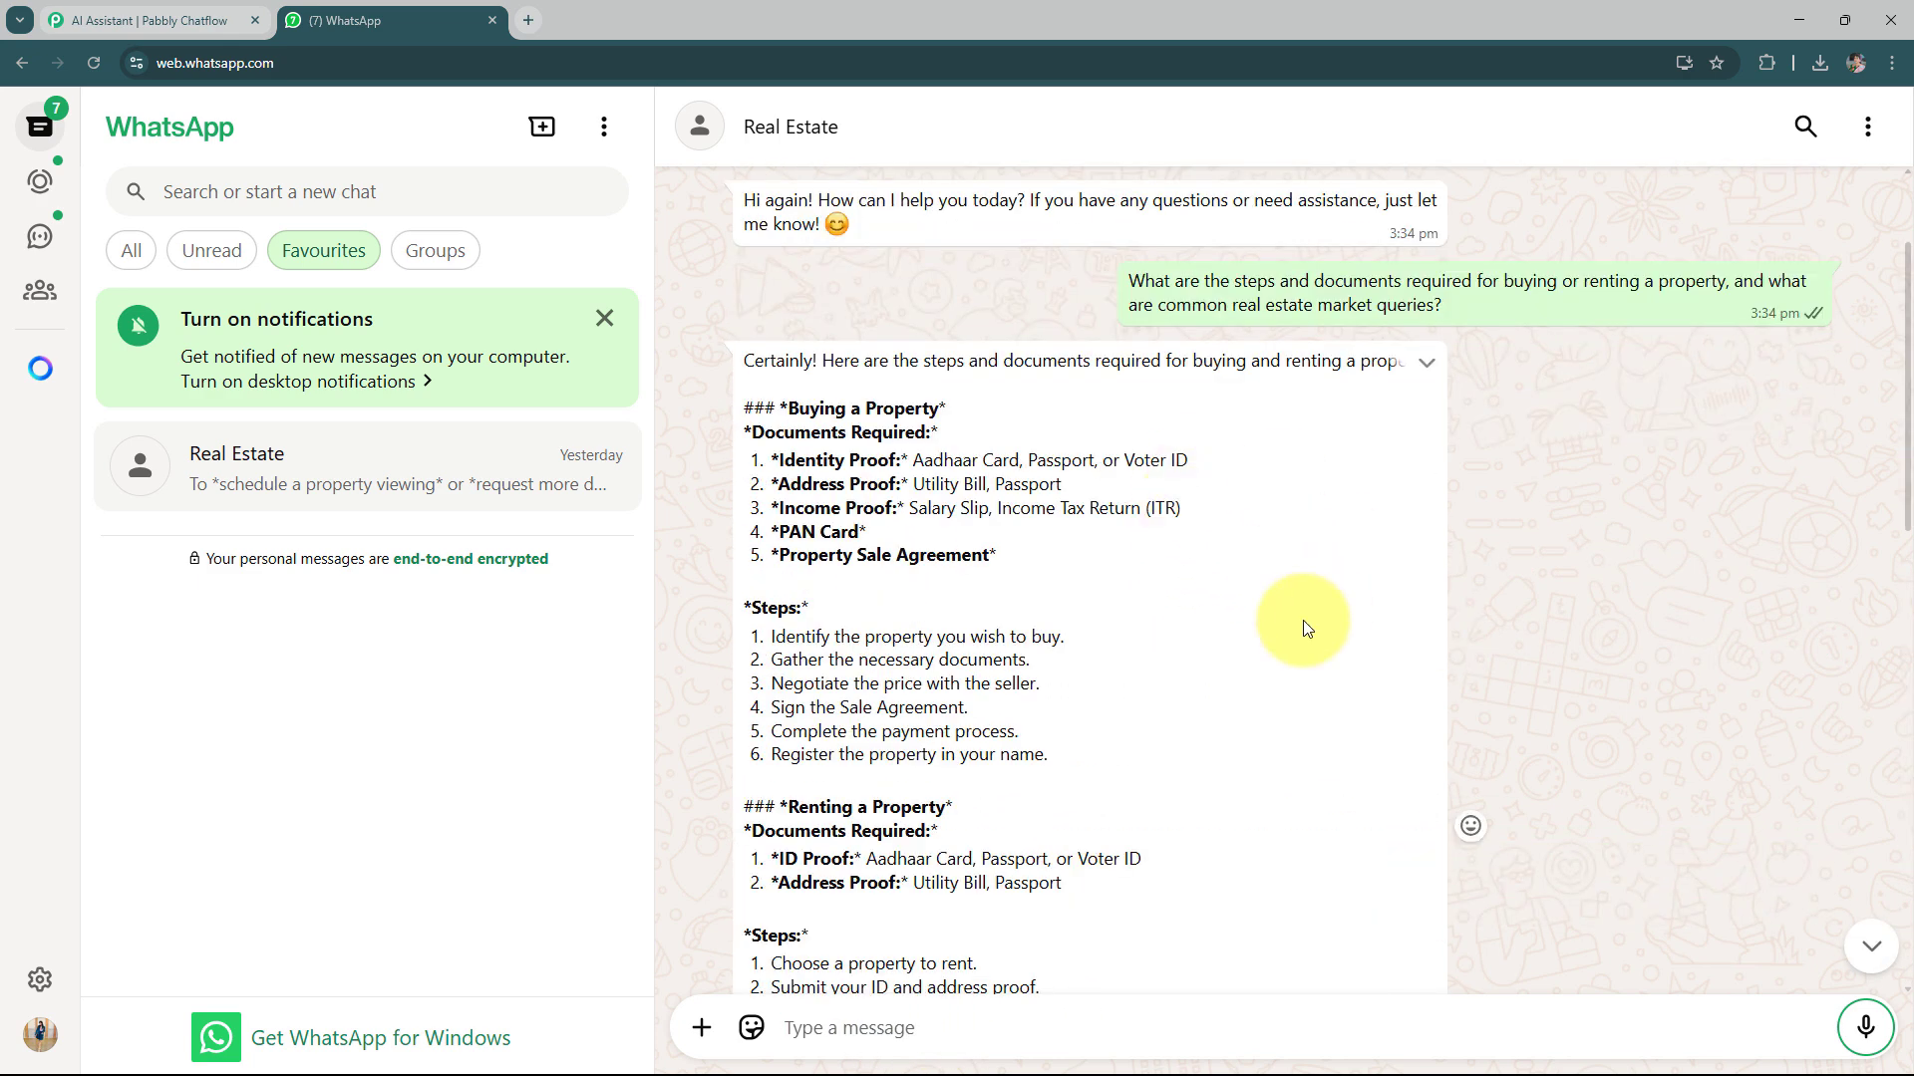
{"action": "scroll", "coordinate": [1507, 606], "scroll_direction": "down", "scroll_amount": 2}
{"action": "scroll", "coordinate": [1571, 601], "scroll_direction": "down", "scroll_amount": 7}
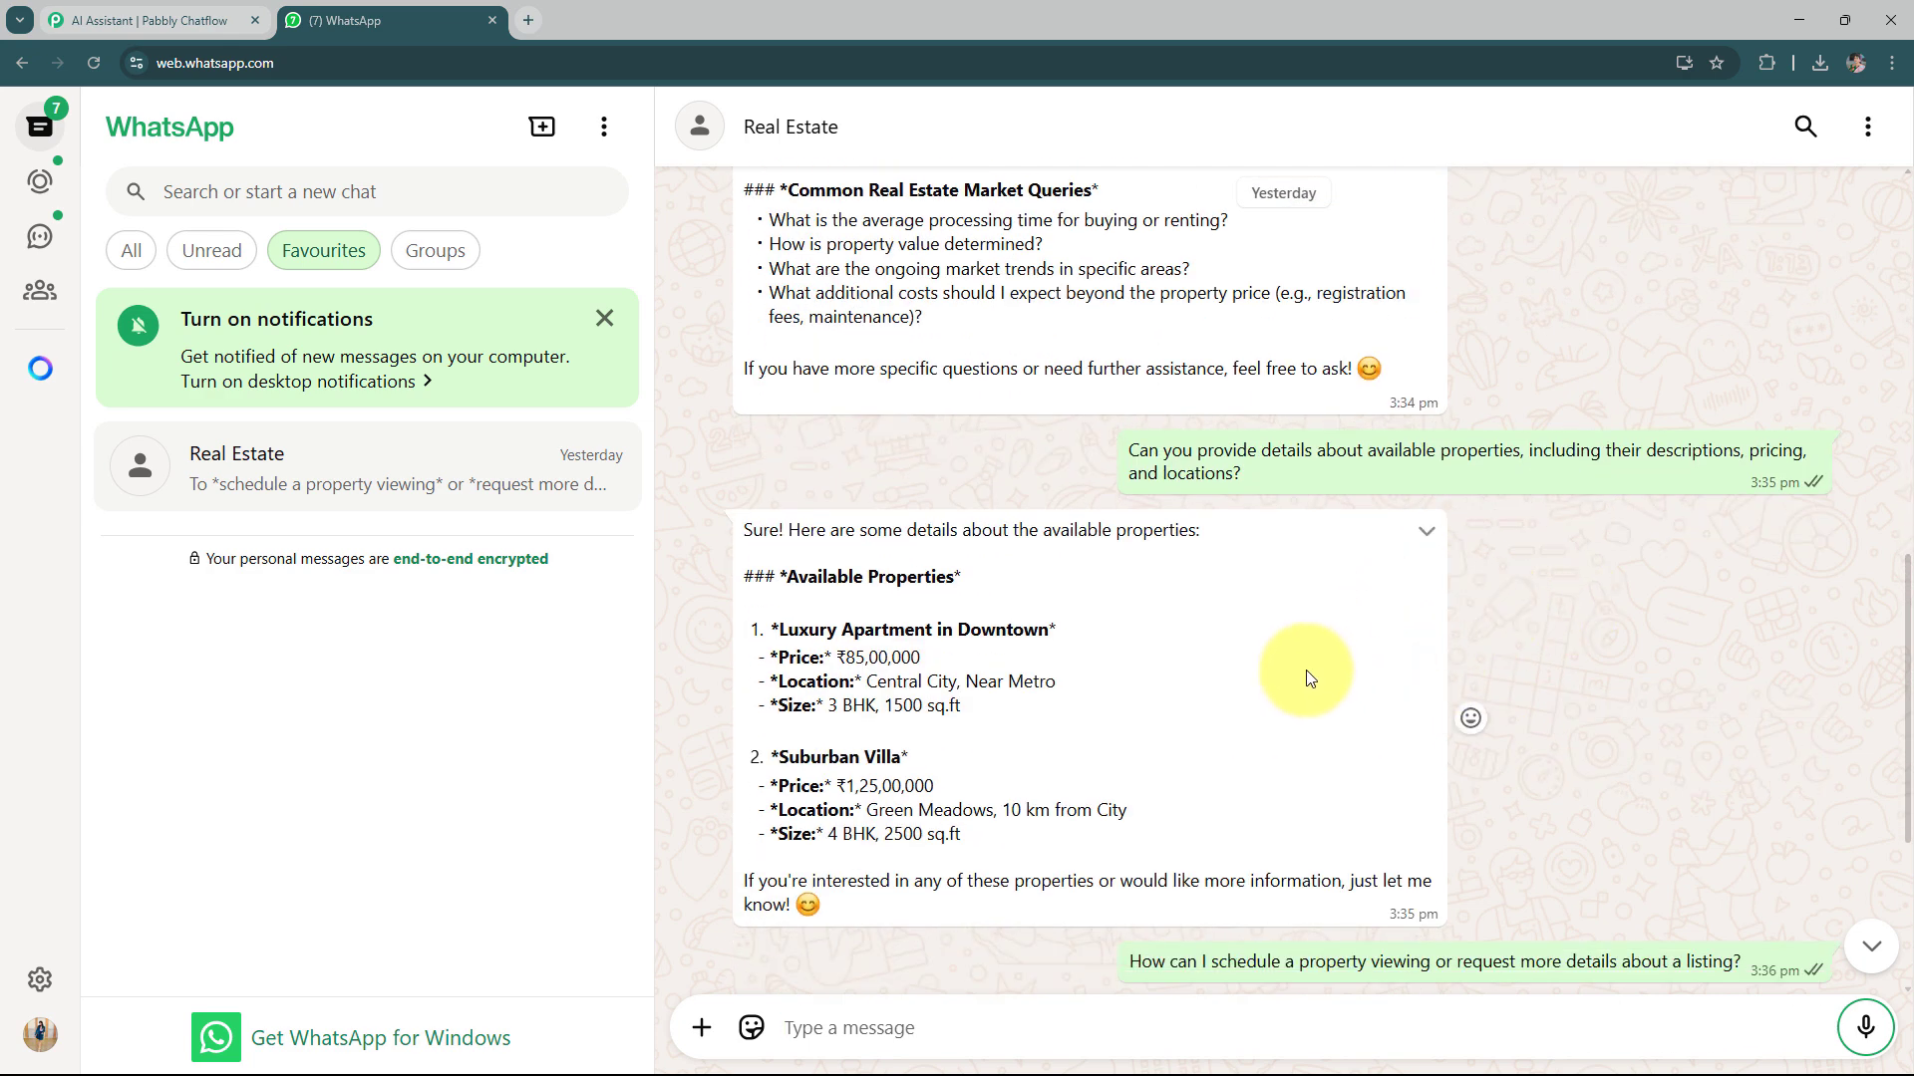
{"action": "scroll", "coordinate": [1308, 674], "scroll_direction": "down", "scroll_amount": 4}
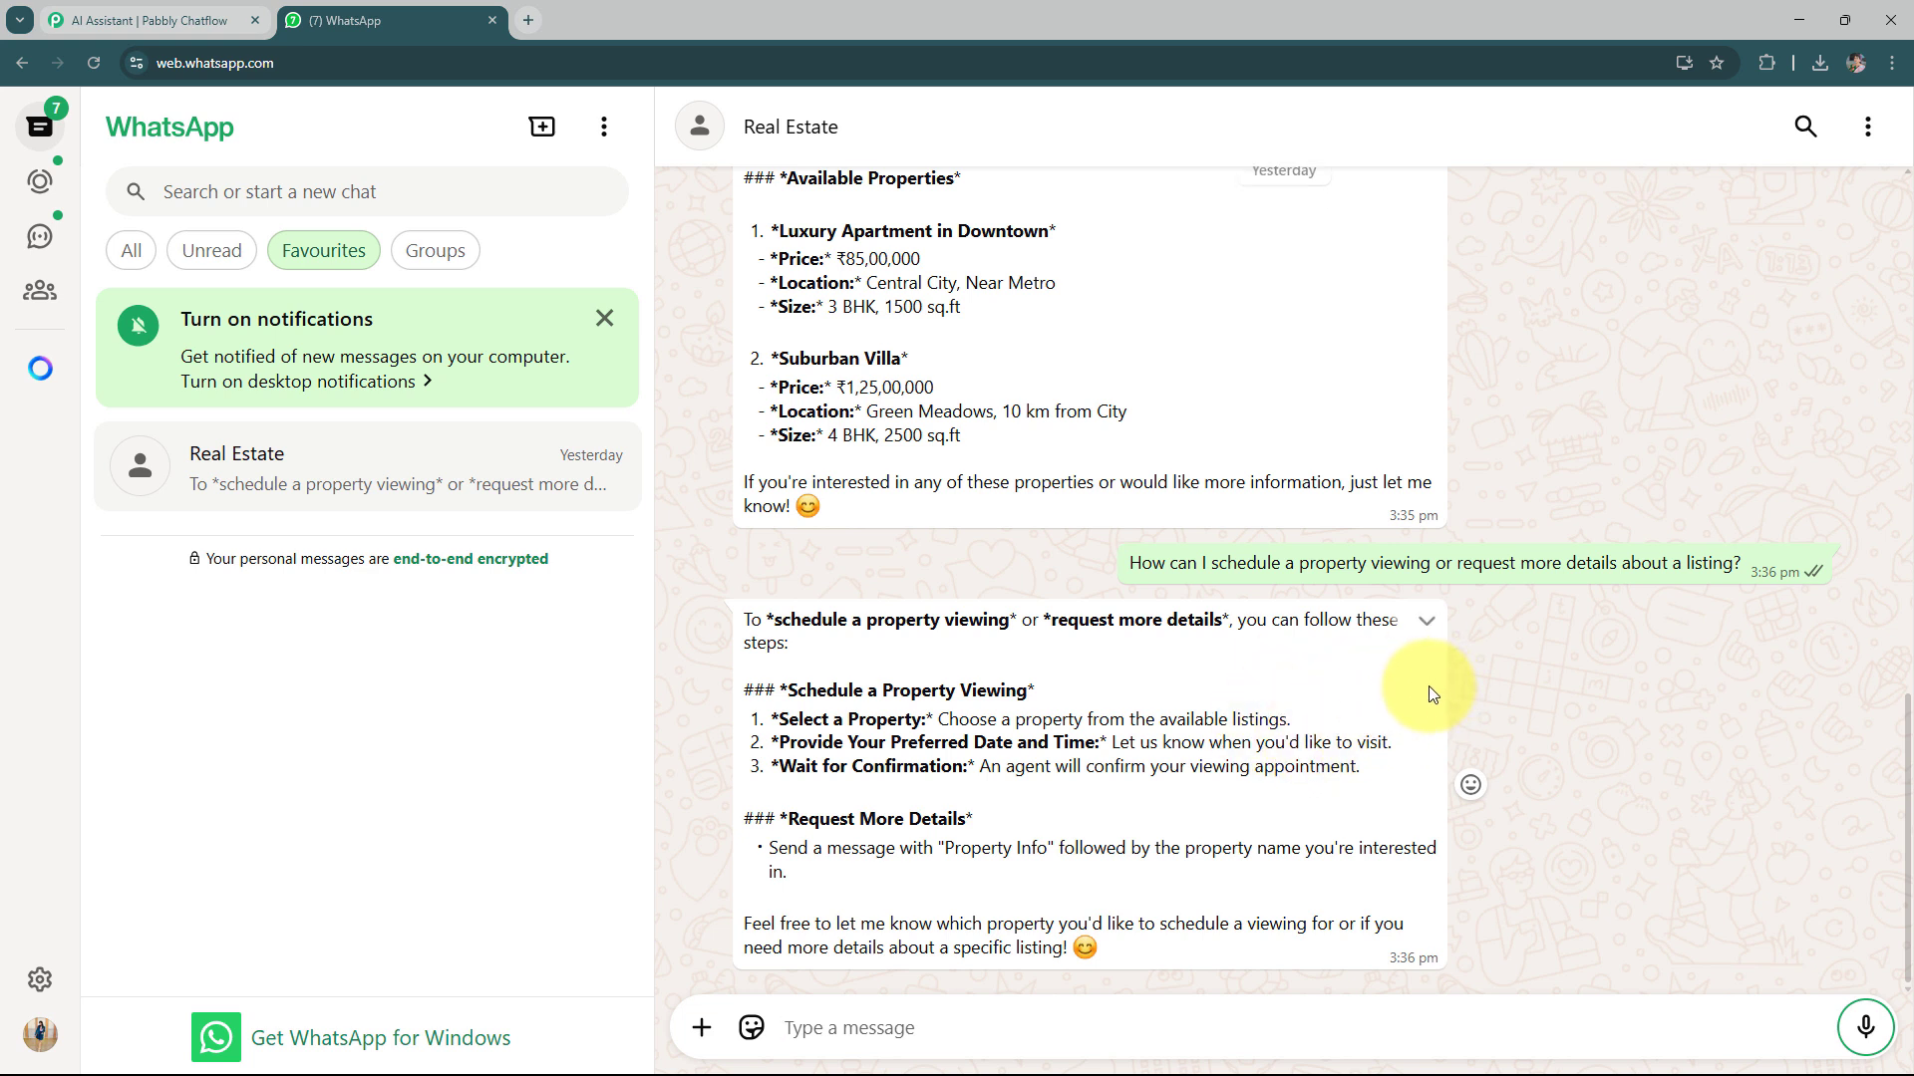
- Send "What should I do if I face technical issues or problems with my property inquiry? Can you Provide some troubleshooting steps?"
{"action": "left_click", "coordinate": [1029, 1022]}
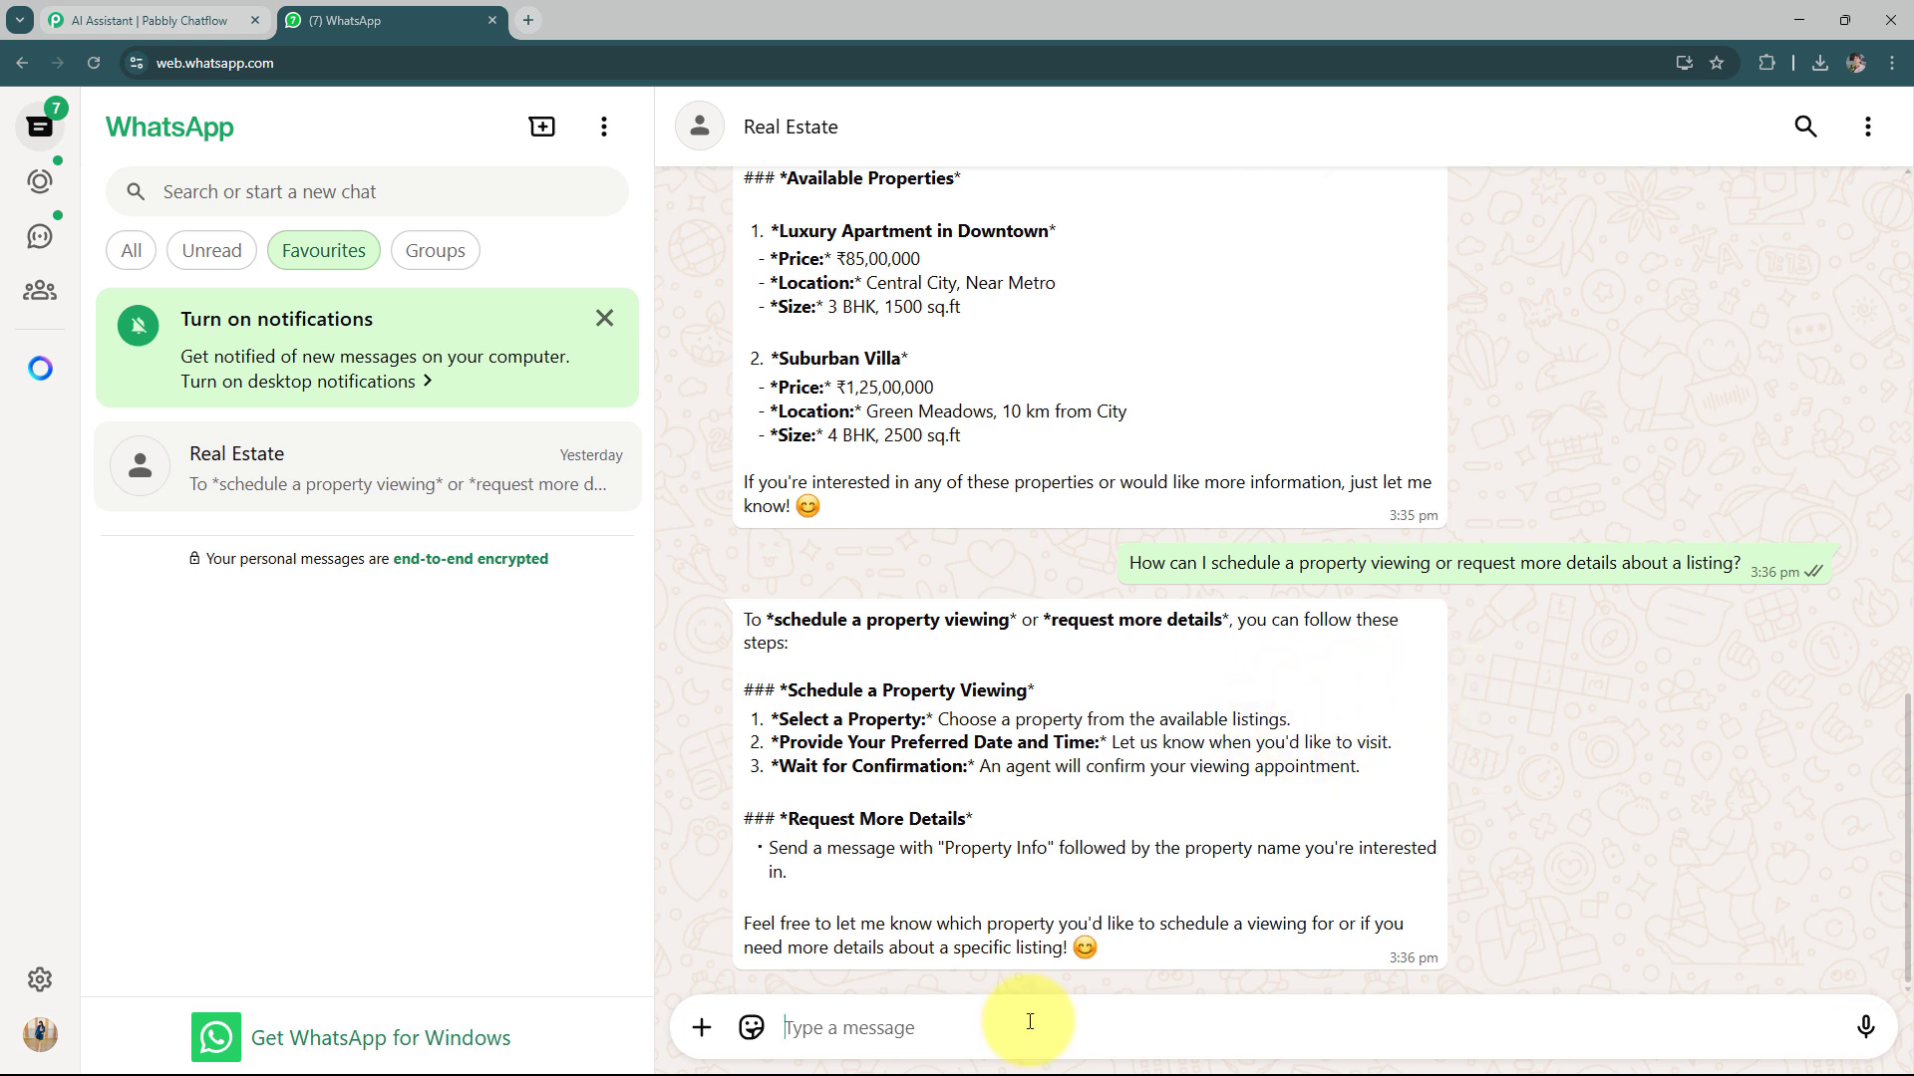
{"action": "type", "text": "What should I do if I face technical issues or problems with my property inquiry?"}
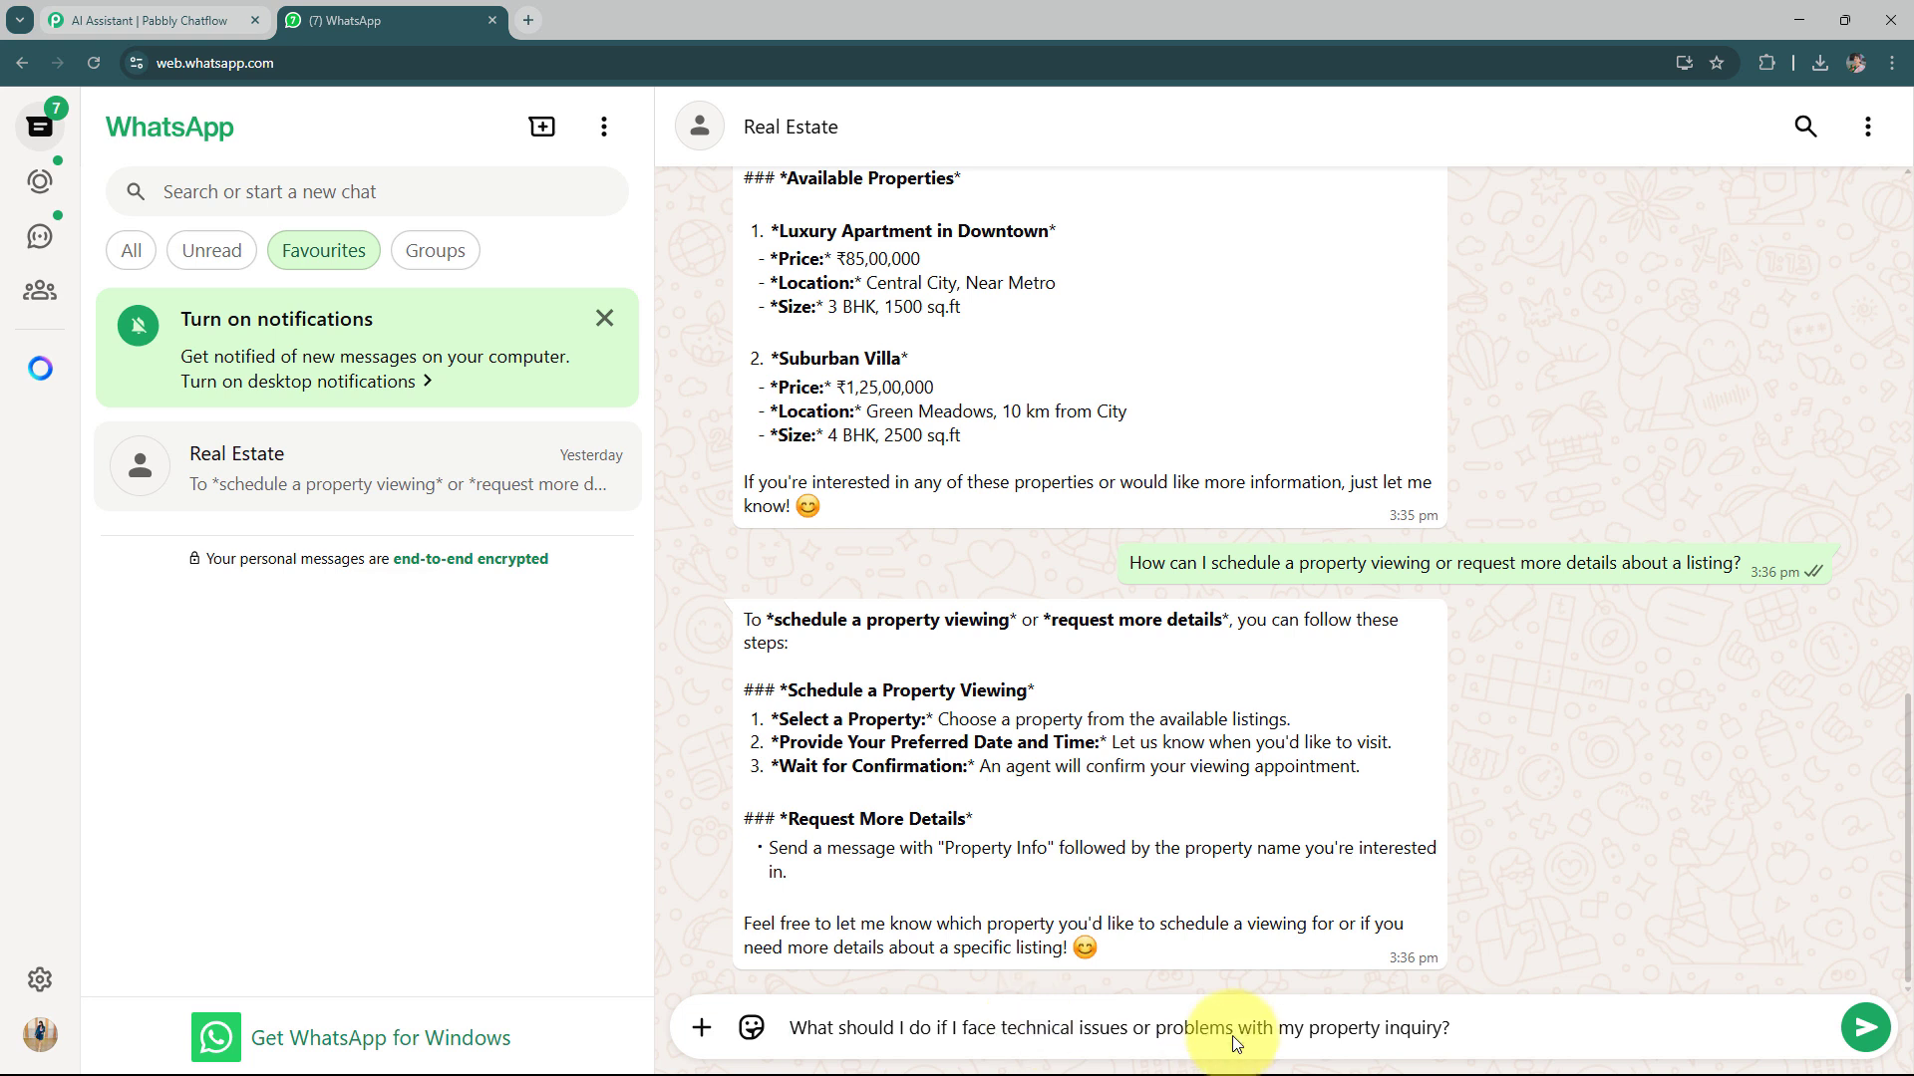
{"action": "left_click", "coordinate": [1452, 1024]}
{"action": "type", "text": "Can you Pro"}
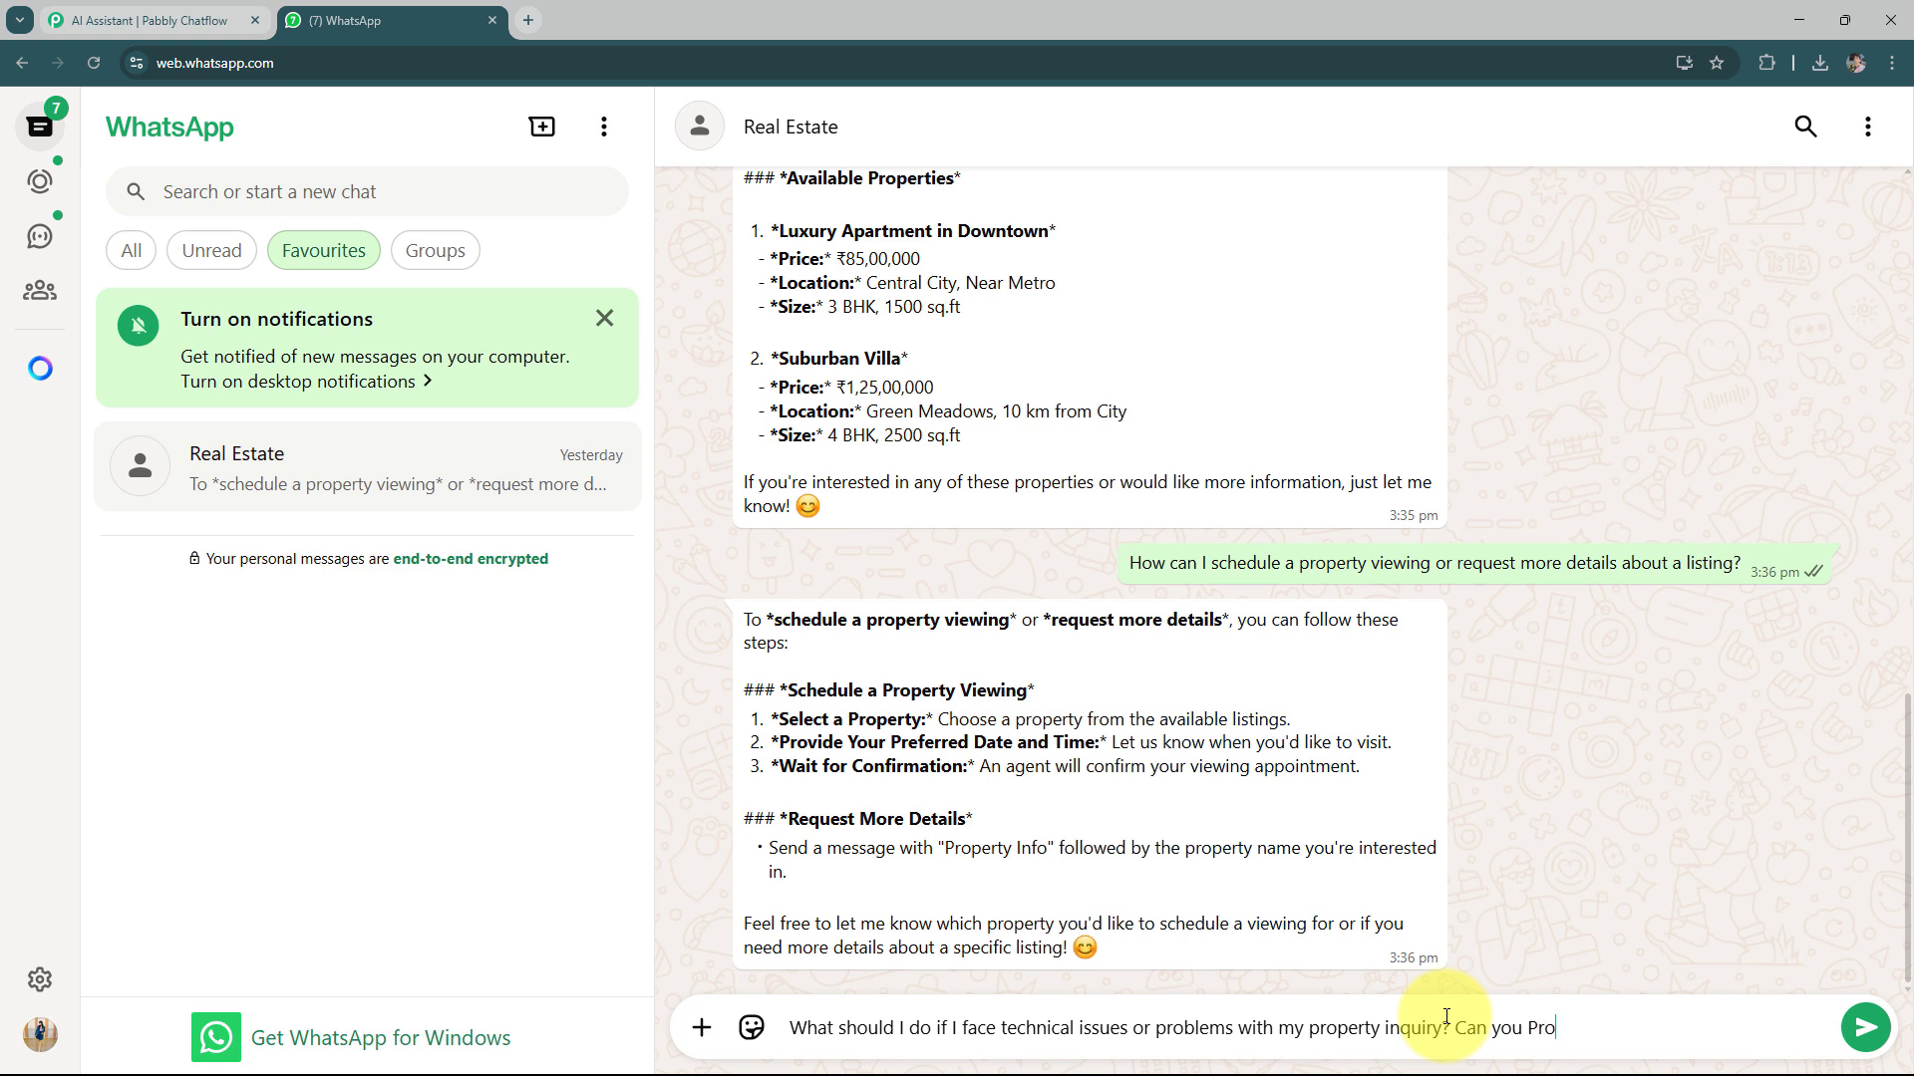
{"action": "type", "text": "vide some troubleshooting steps"}
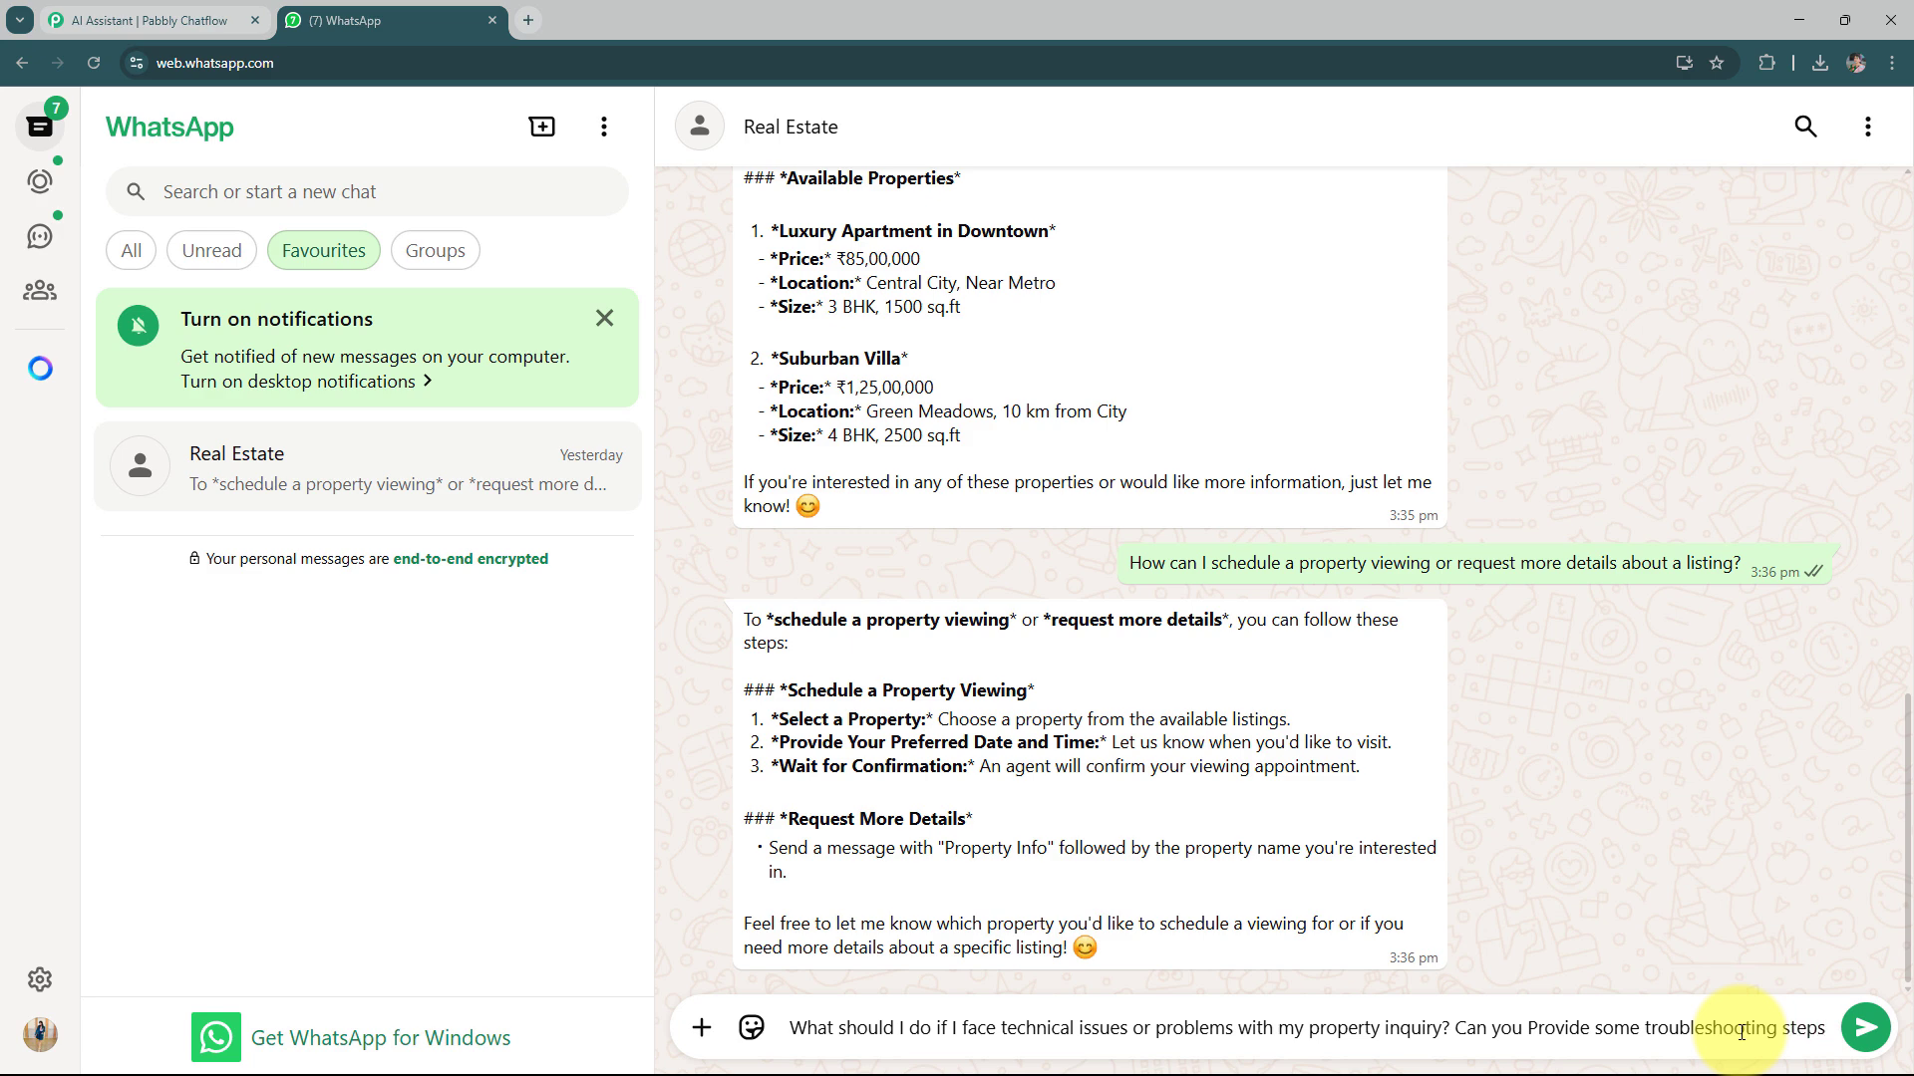
{"action": "type", "text": "?"}
{"action": "key", "text": "Return"}
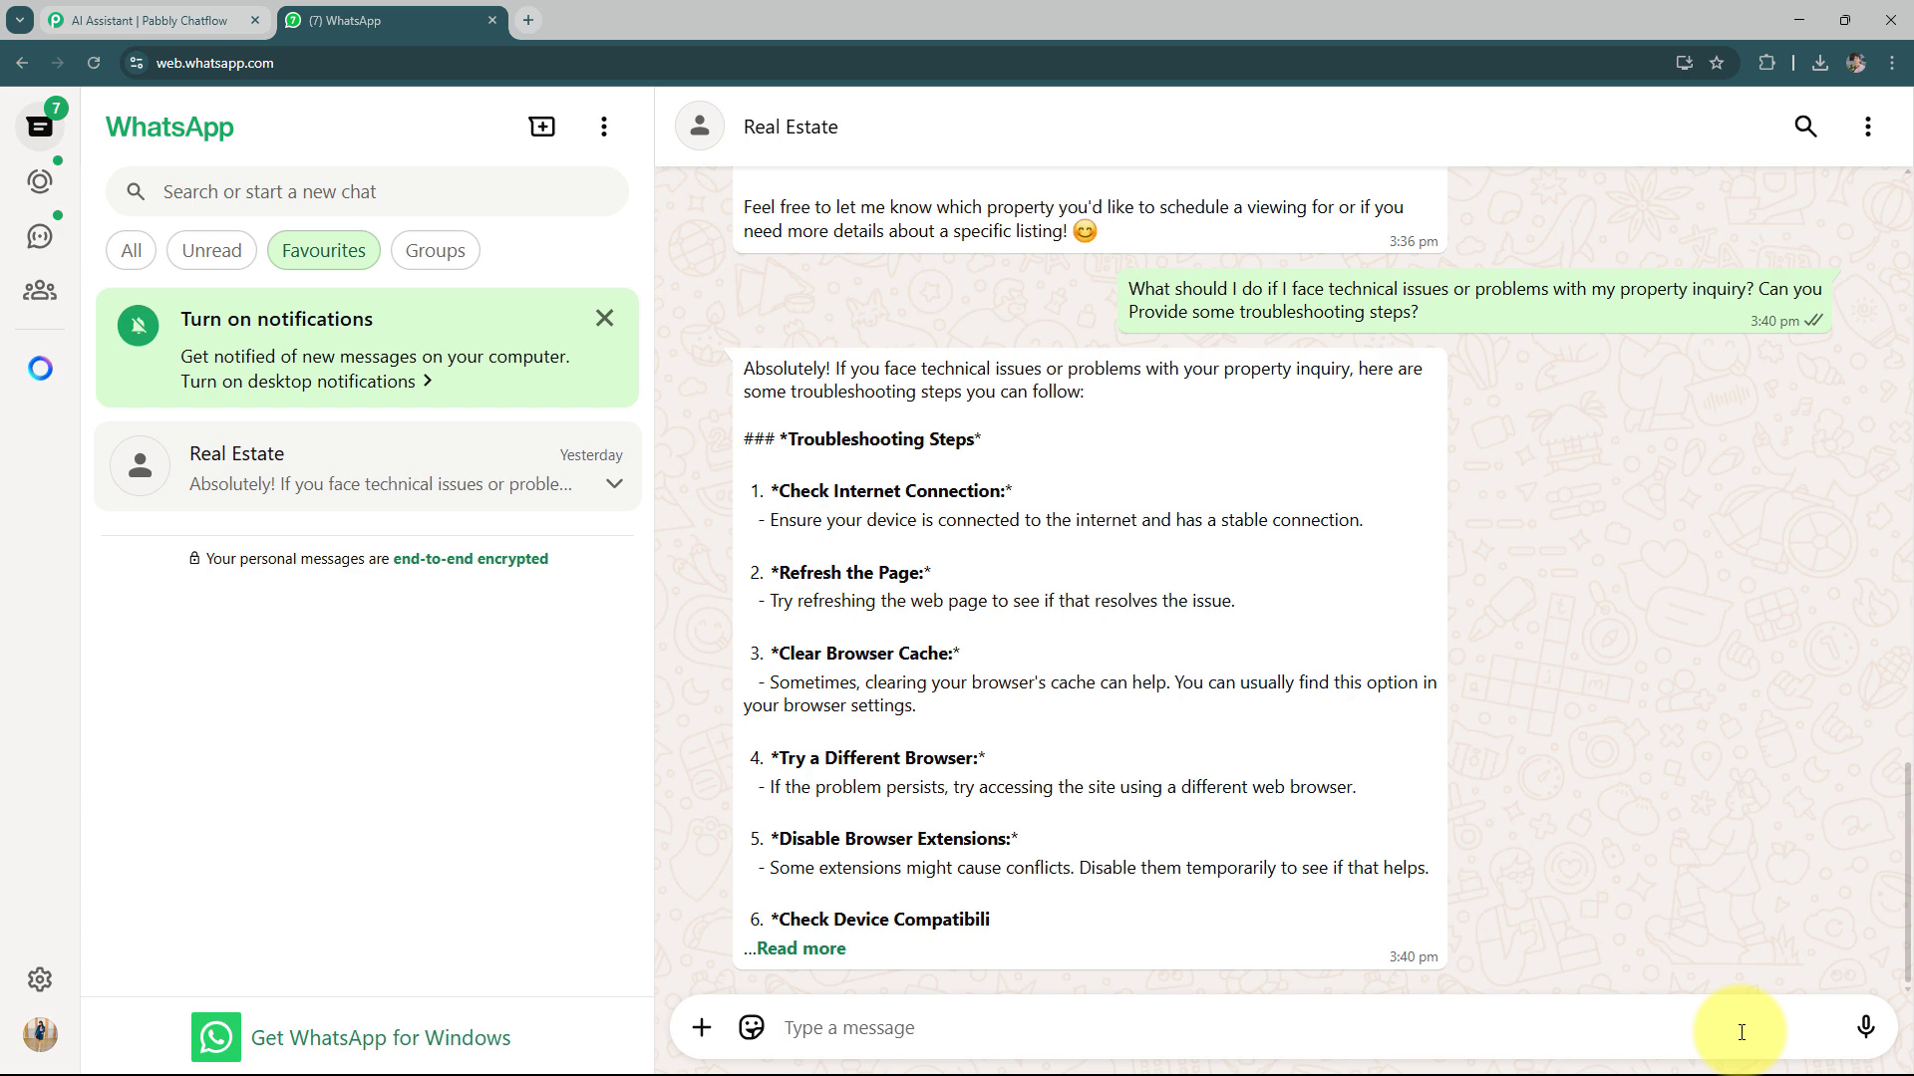
- Expand the truncated troubleshooting reply and read it through to the contact support section
{"action": "left_click", "coordinate": [799, 948]}
{"action": "scroll", "coordinate": [1096, 877], "scroll_direction": "down", "scroll_amount": 2}
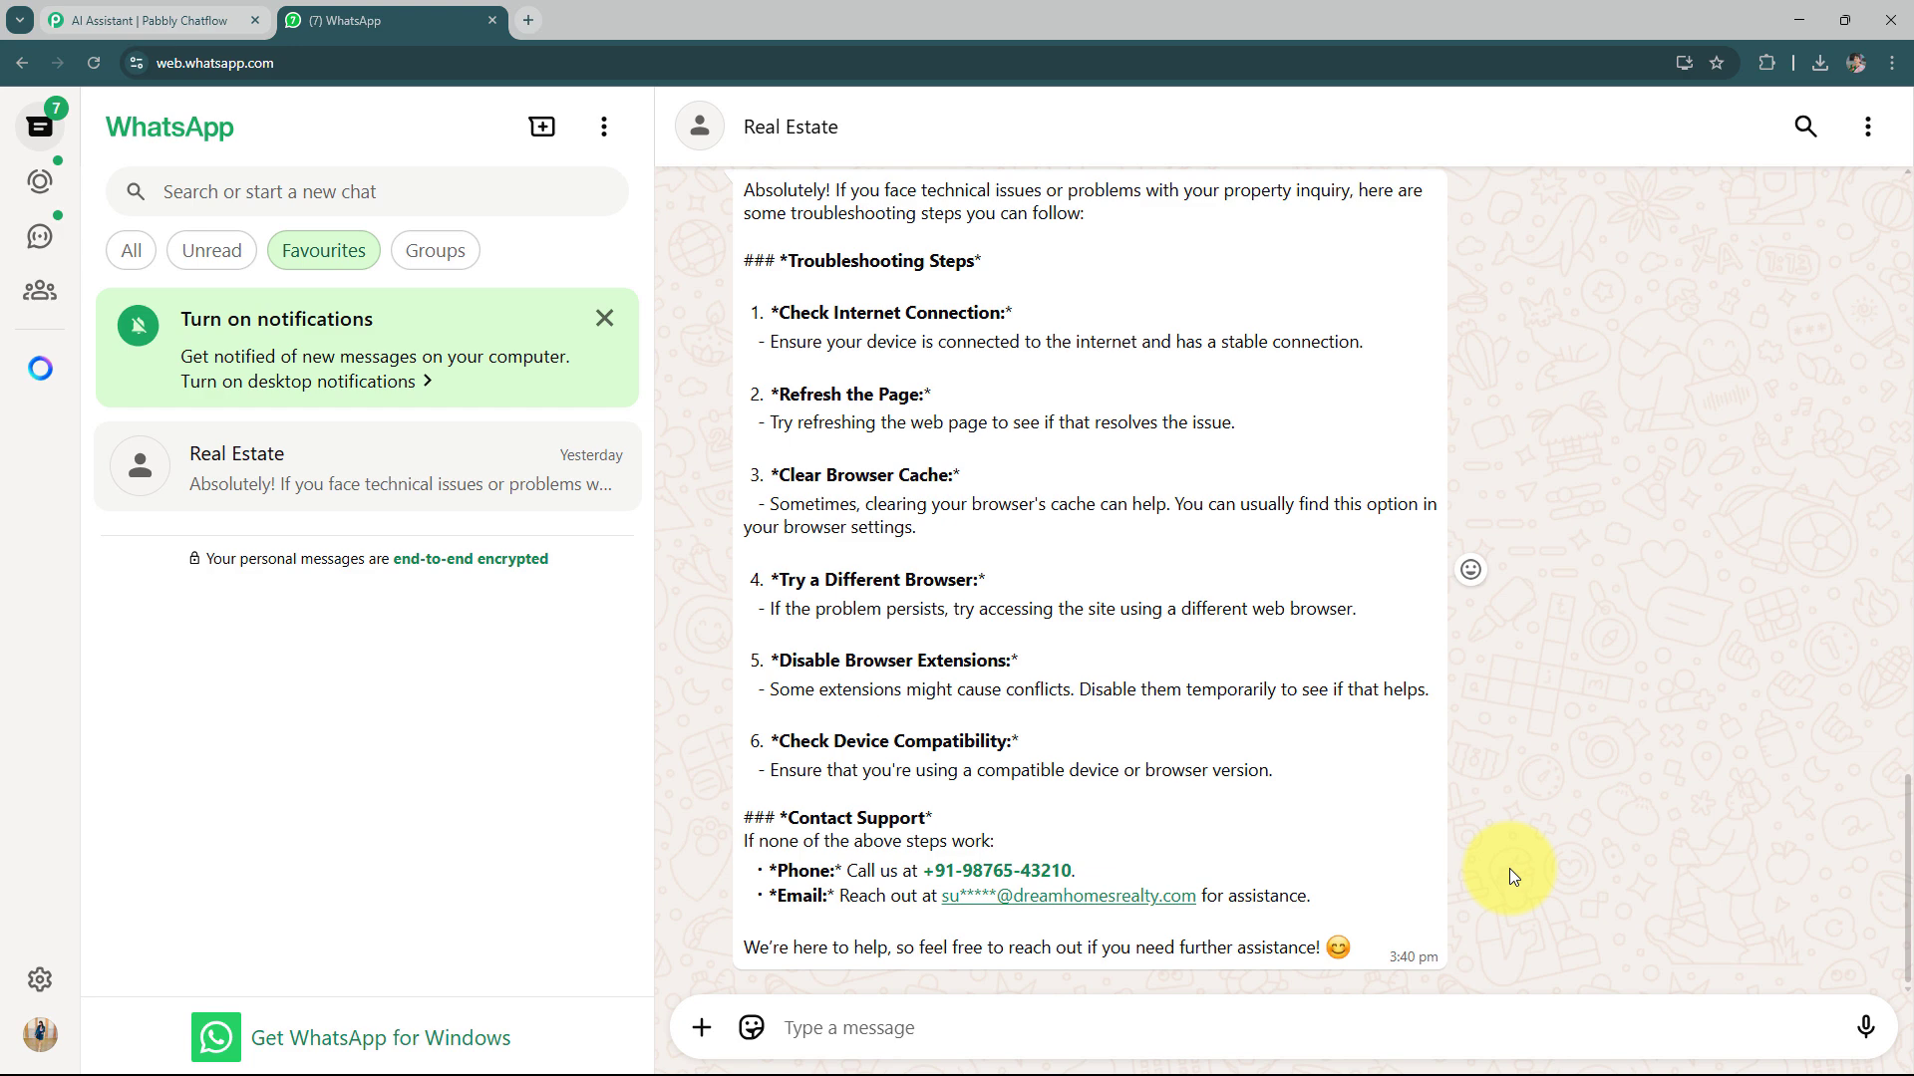
{"action": "scroll", "coordinate": [1509, 869], "scroll_direction": "up", "scroll_amount": 2}
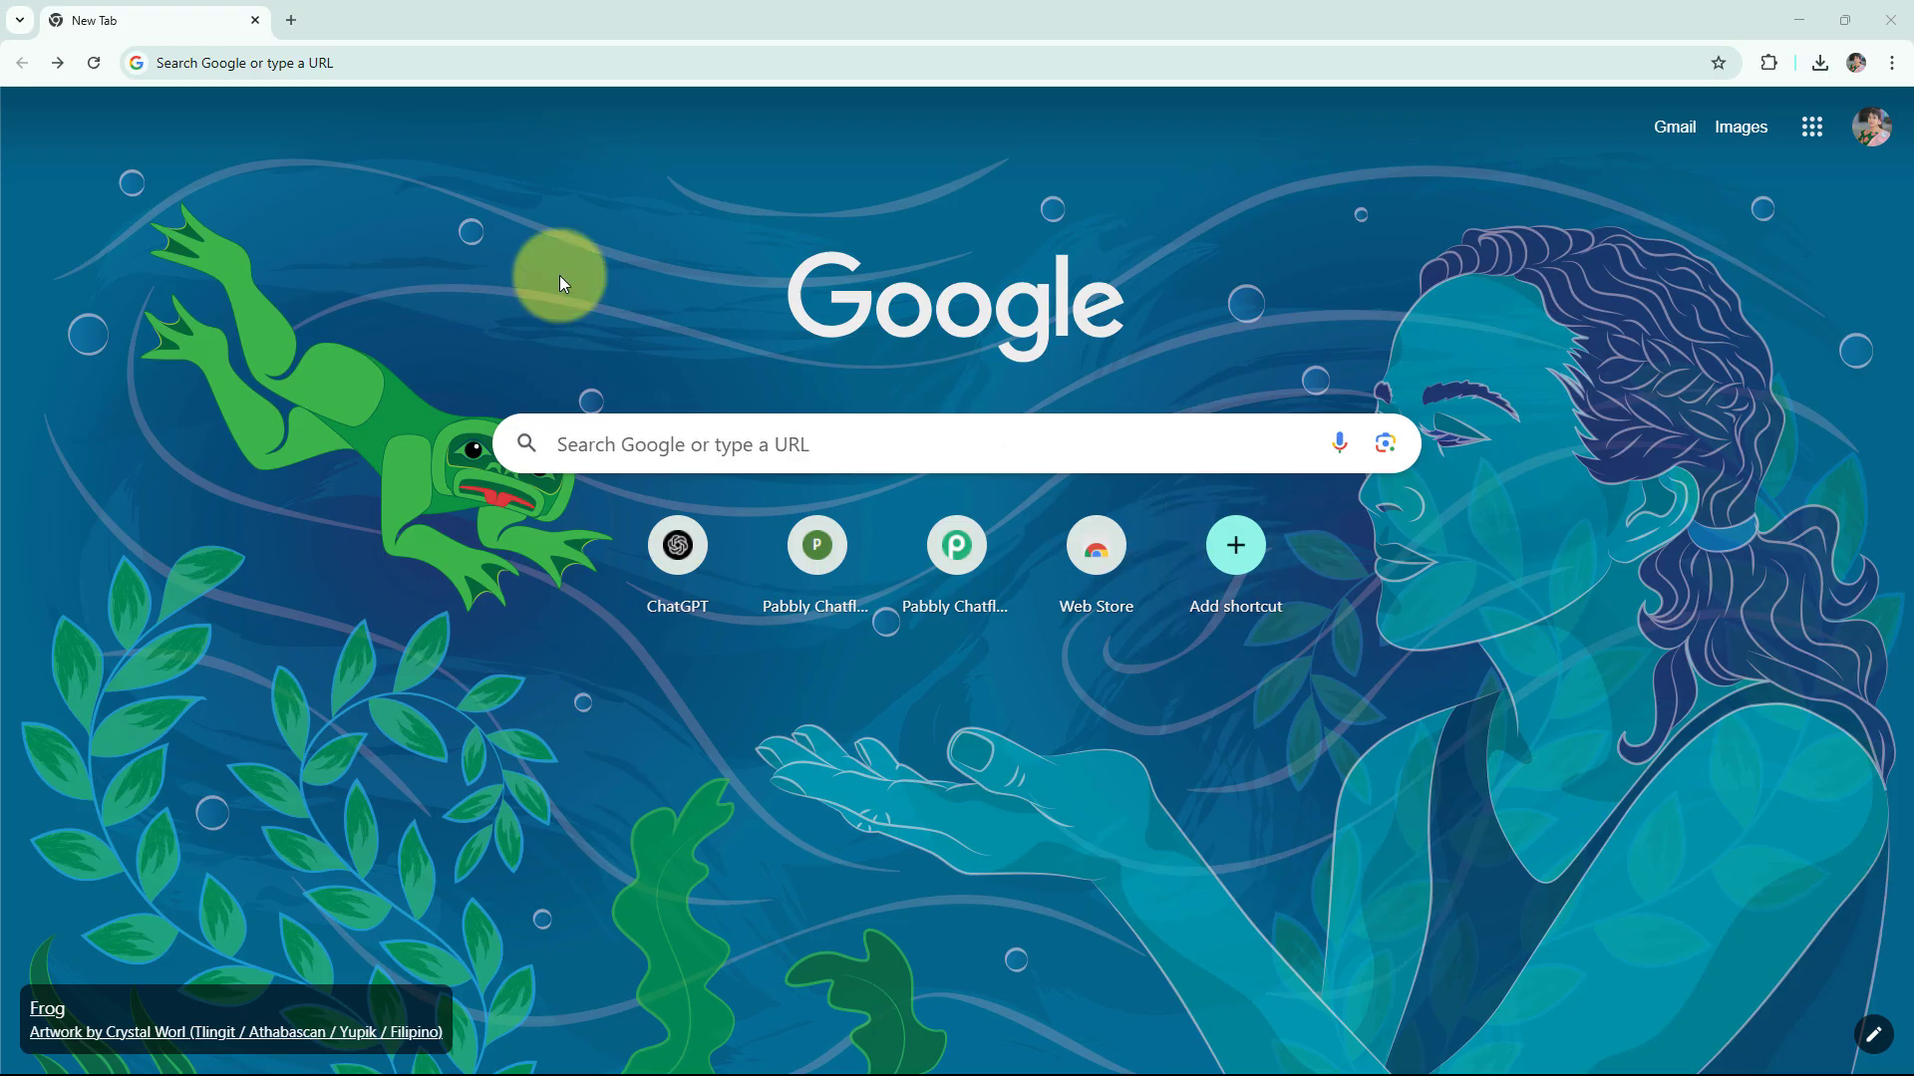
- Go to pabbly.com/chatflow in the browser and sign in to access the Pabbly Chatflow app
{"action": "left_click", "coordinate": [320, 69]}
{"action": "type", "text": "pabbly.com/chatflow"}
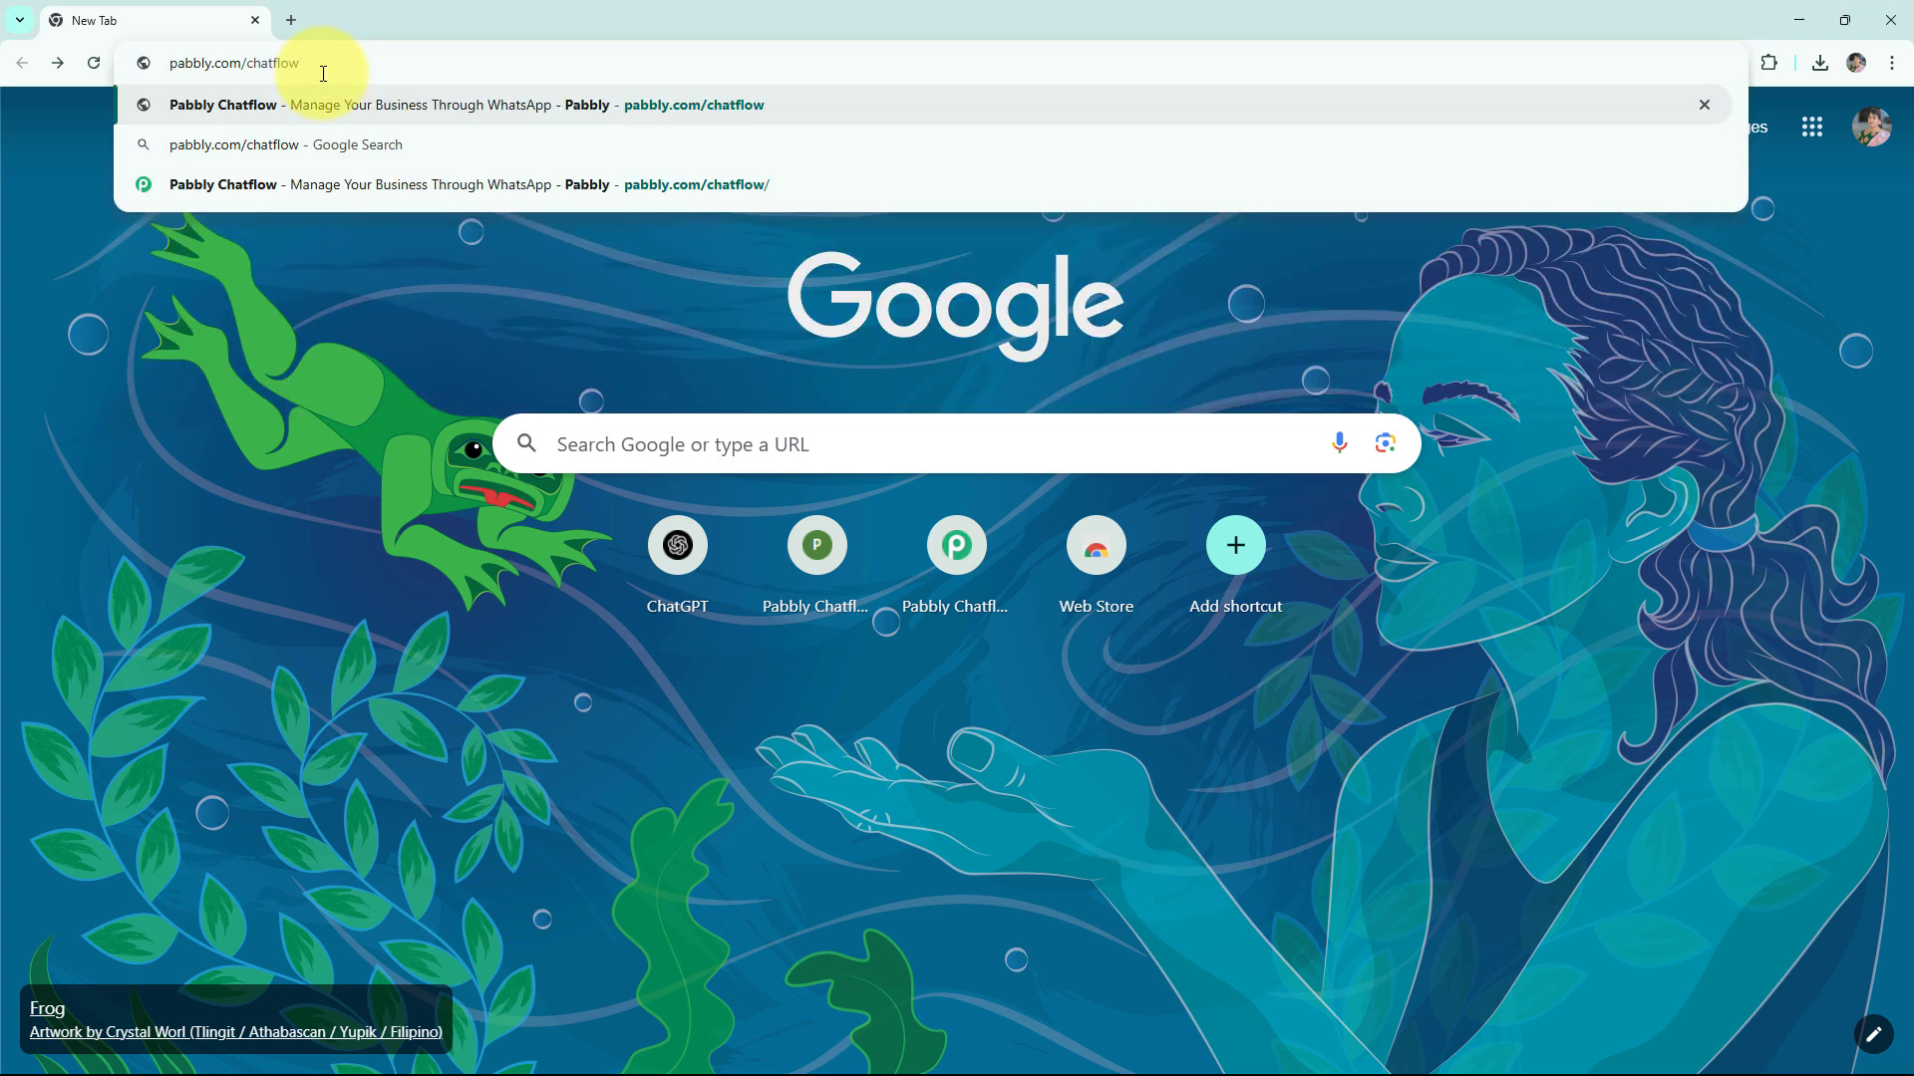
{"action": "key", "text": "Return"}
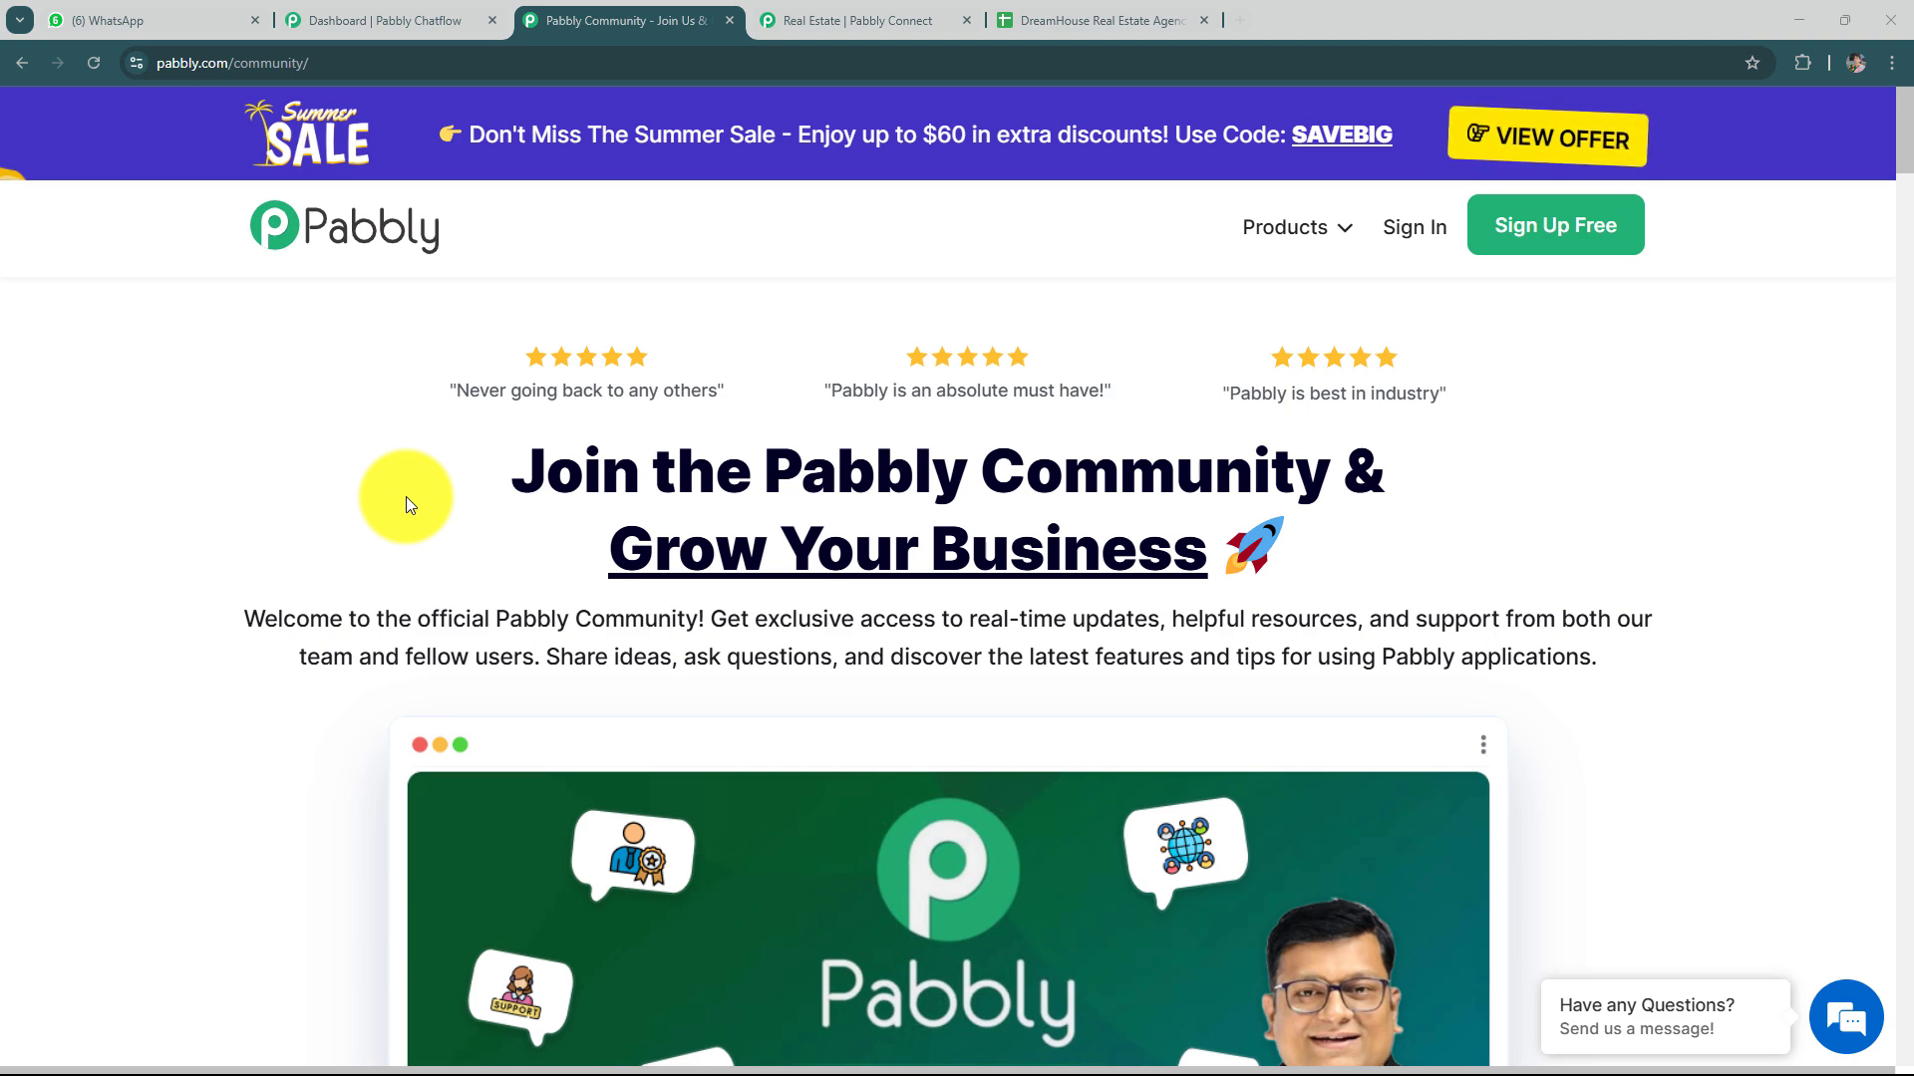
{"action": "scroll", "coordinate": [654, 453], "scroll_direction": "down", "scroll_amount": 10}
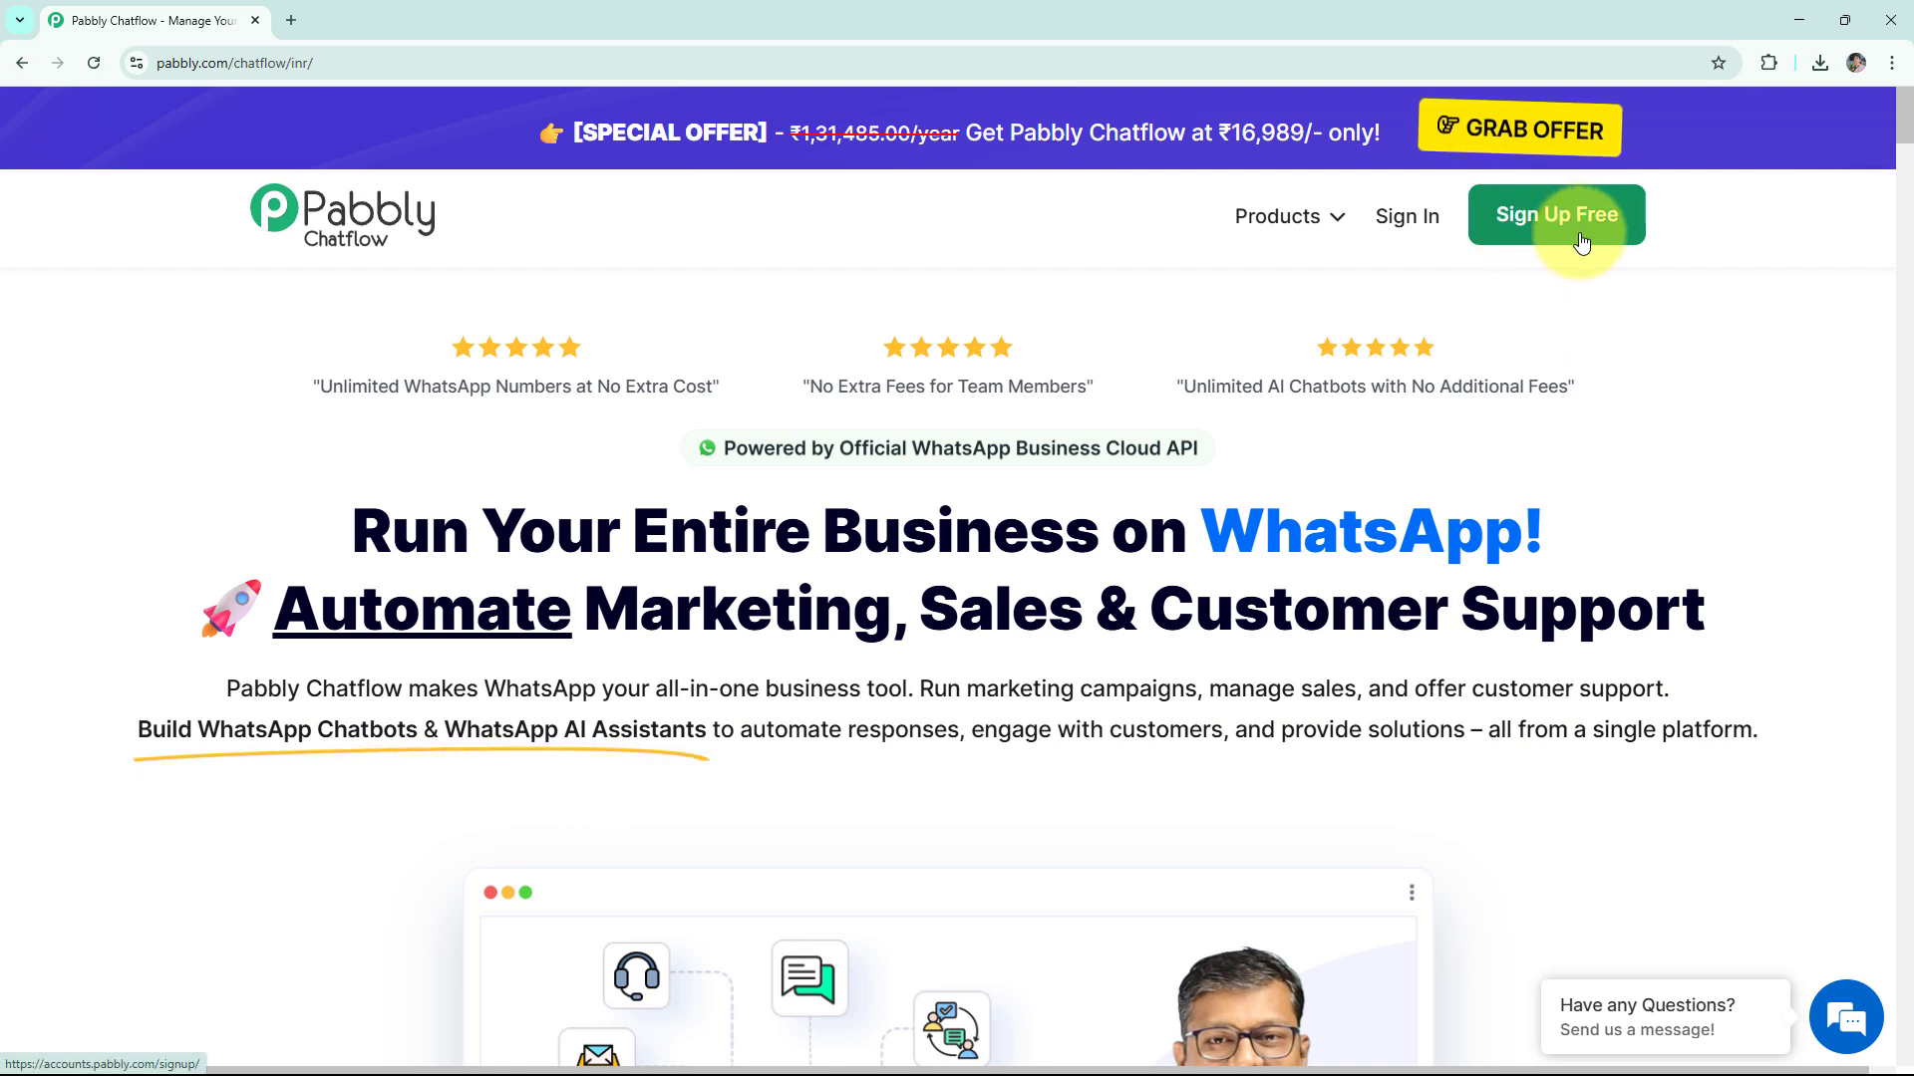
{"action": "left_click", "coordinate": [1407, 217]}
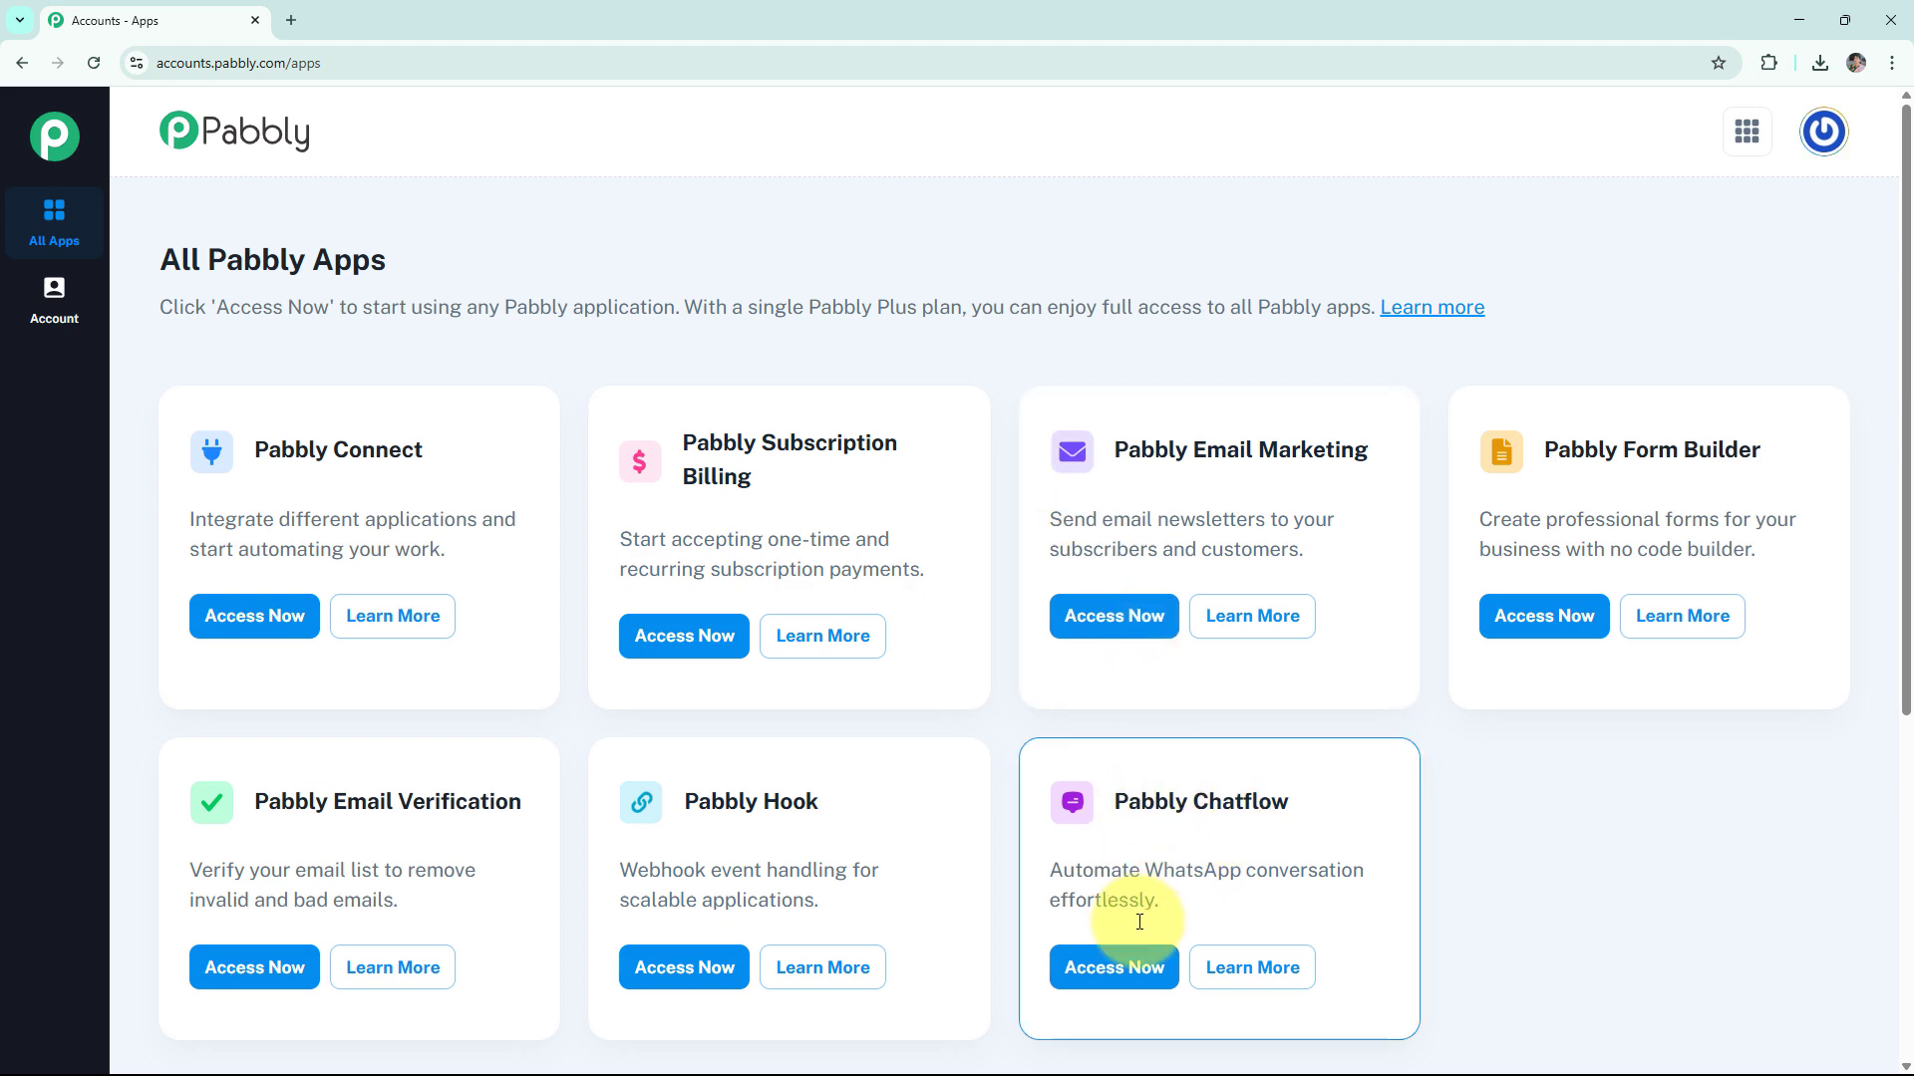
{"action": "left_click", "coordinate": [1108, 967]}
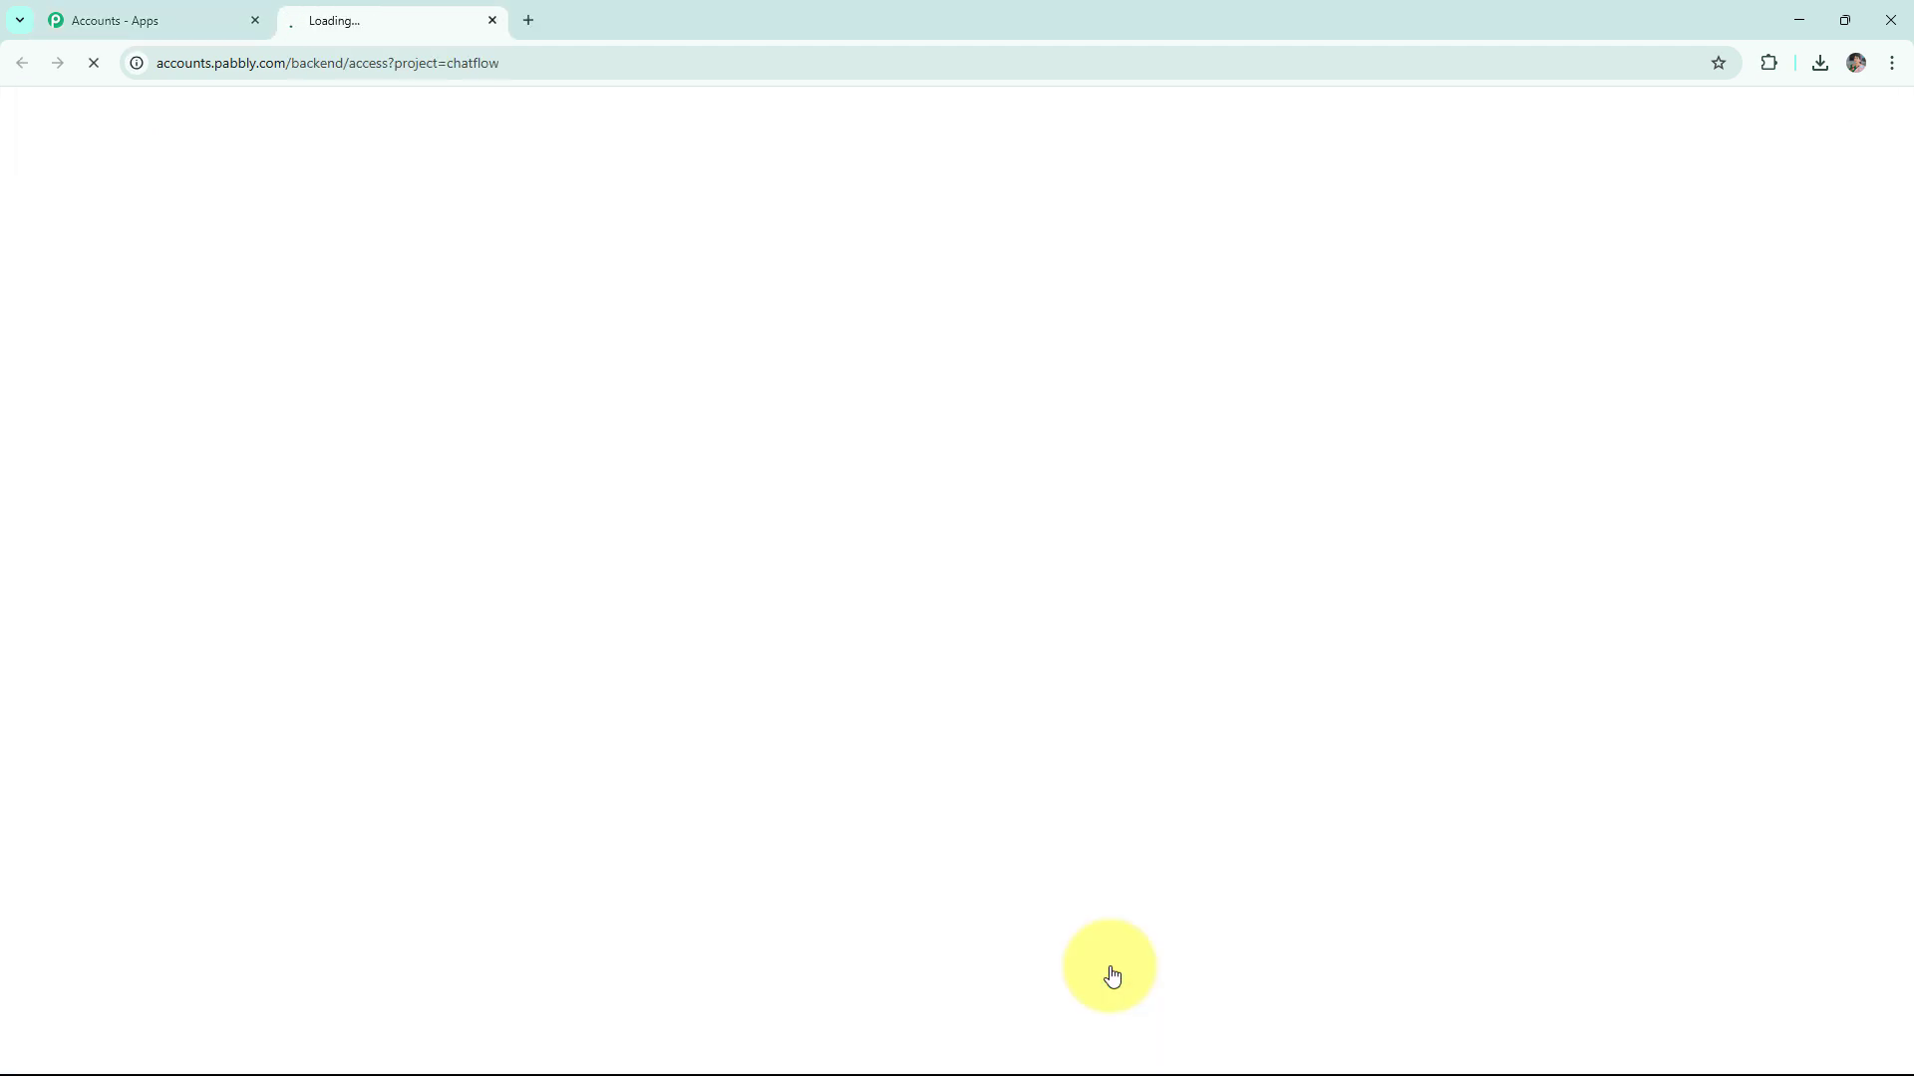